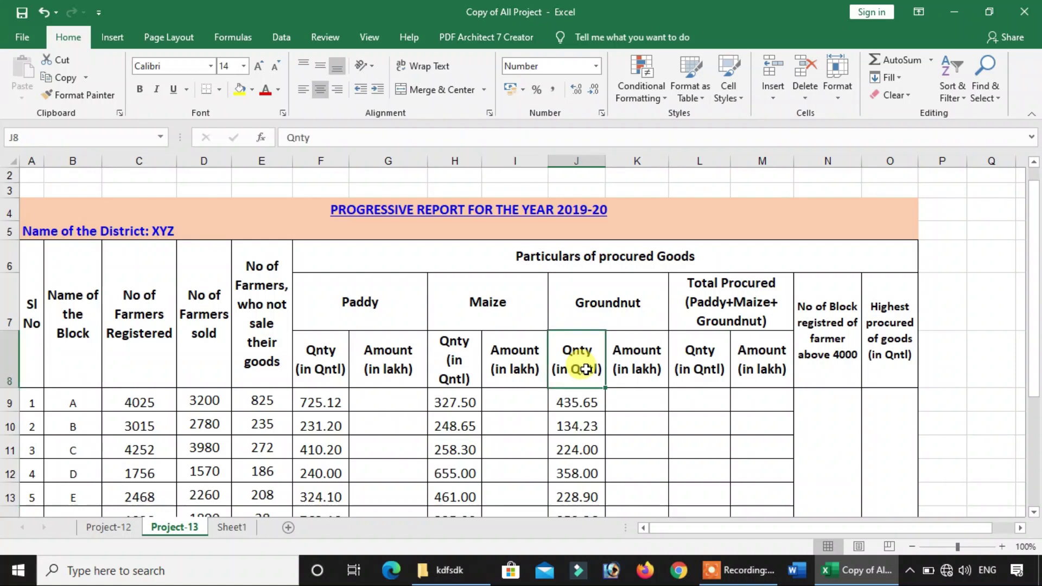
Review the report title and district name line at the top of the sheet
{"action": "scroll", "coordinate": [485, 370], "scroll_direction": "down", "scroll_amount": 2}
{"action": "scroll", "coordinate": [485, 370], "scroll_direction": "down", "scroll_amount": 1}
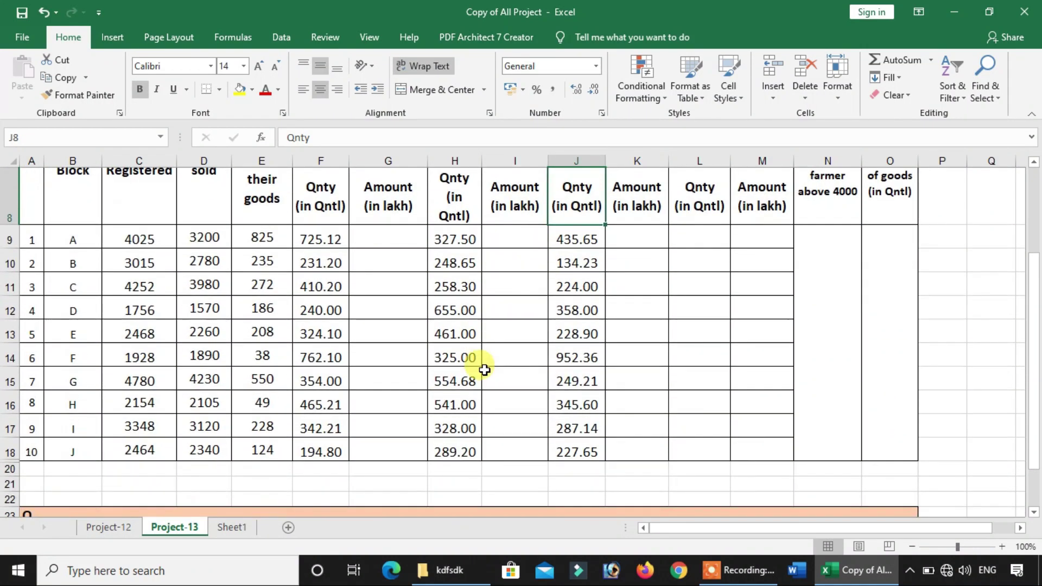
{"action": "scroll", "coordinate": [485, 369], "scroll_direction": "down", "scroll_amount": 2}
{"action": "scroll", "coordinate": [484, 370], "scroll_direction": "down", "scroll_amount": 1}
{"action": "scroll", "coordinate": [484, 369], "scroll_direction": "up", "scroll_amount": 2}
{"action": "scroll", "coordinate": [485, 369], "scroll_direction": "up", "scroll_amount": 1}
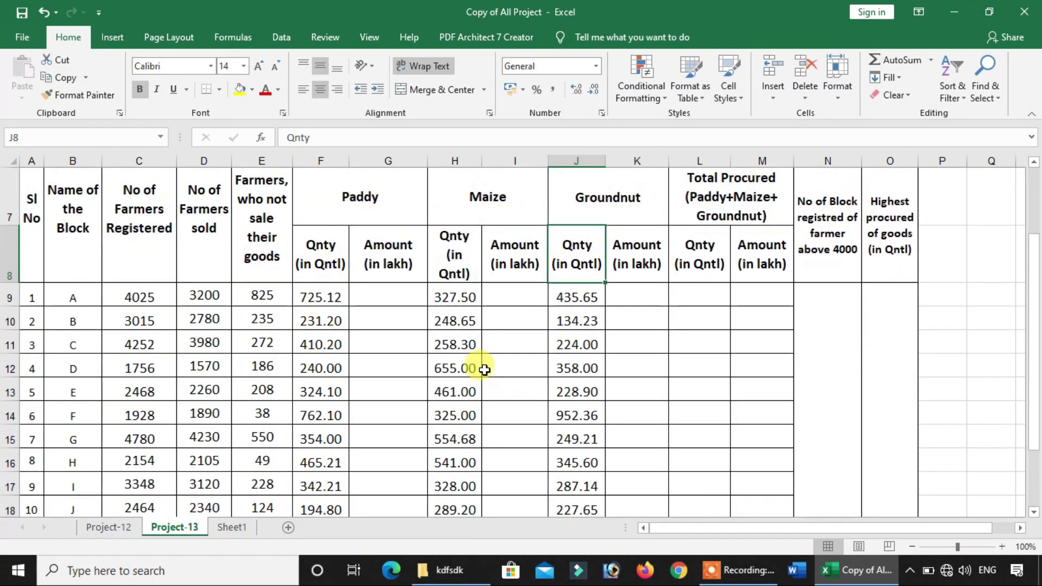
{"action": "scroll", "coordinate": [482, 365], "scroll_direction": "up", "scroll_amount": 2}
{"action": "left_click", "coordinate": [401, 255]}
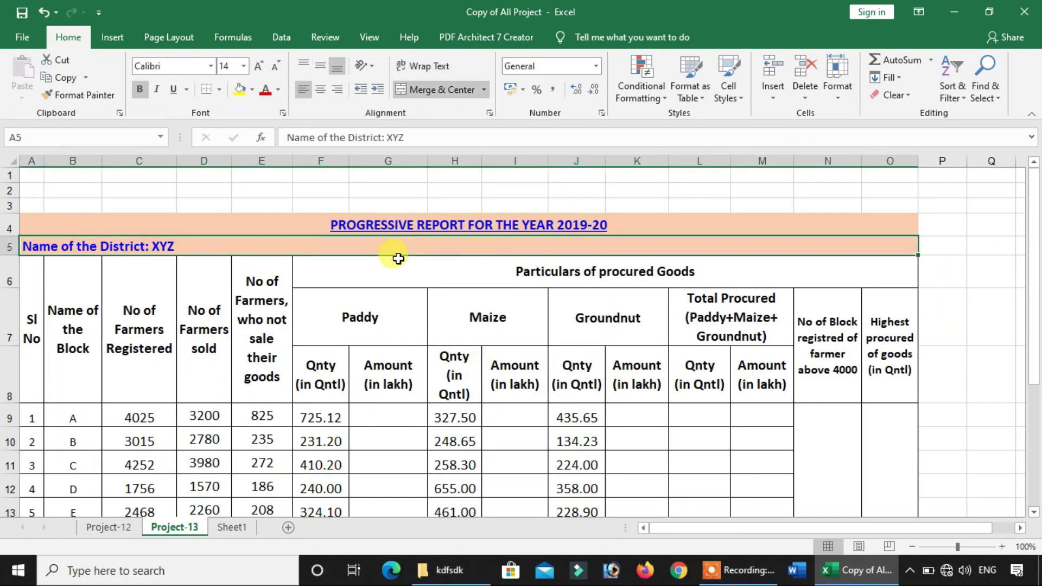
{"action": "scroll", "coordinate": [398, 259], "scroll_direction": "down", "scroll_amount": 1}
{"action": "left_click_drag", "start_coordinate": [309, 179], "coordinate": [332, 372]}
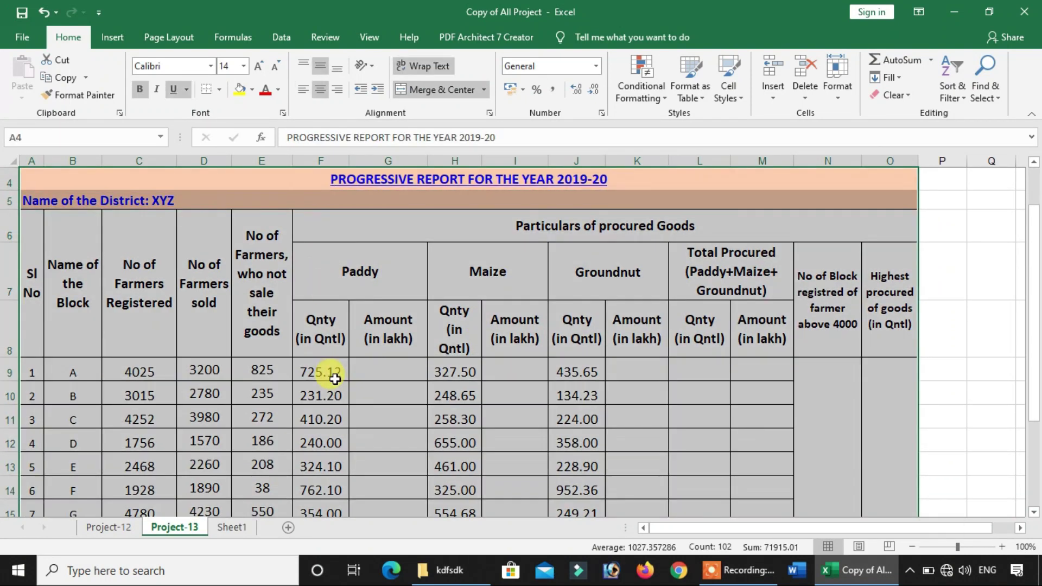
{"action": "scroll", "coordinate": [391, 375], "scroll_direction": "down", "scroll_amount": 3}
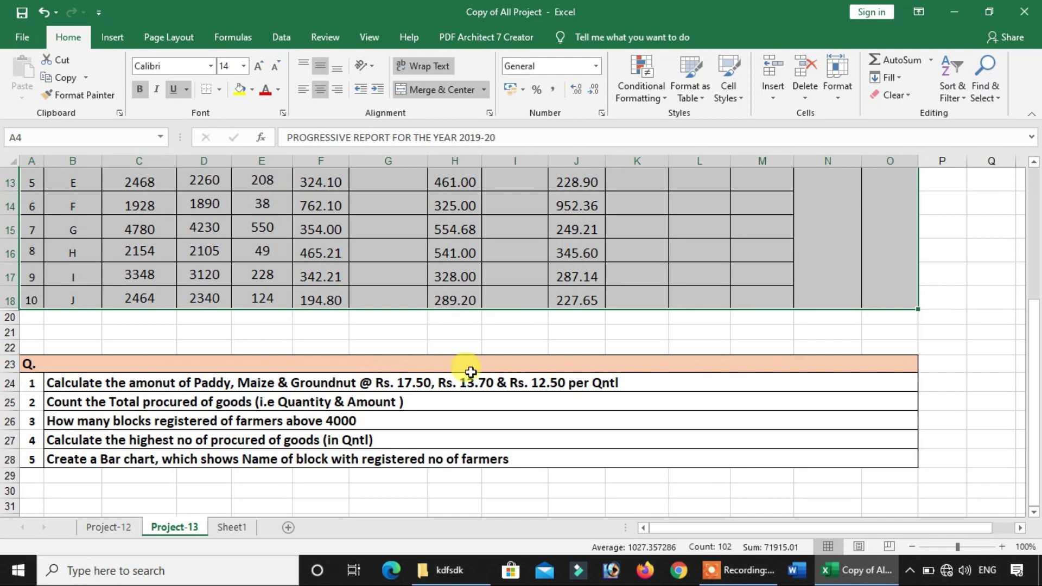
{"action": "scroll", "coordinate": [471, 372], "scroll_direction": "up", "scroll_amount": 2}
{"action": "scroll", "coordinate": [466, 363], "scroll_direction": "up", "scroll_amount": 2}
{"action": "left_click", "coordinate": [407, 245]}
{"action": "left_click", "coordinate": [396, 225]}
{"action": "left_click", "coordinate": [94, 249]}
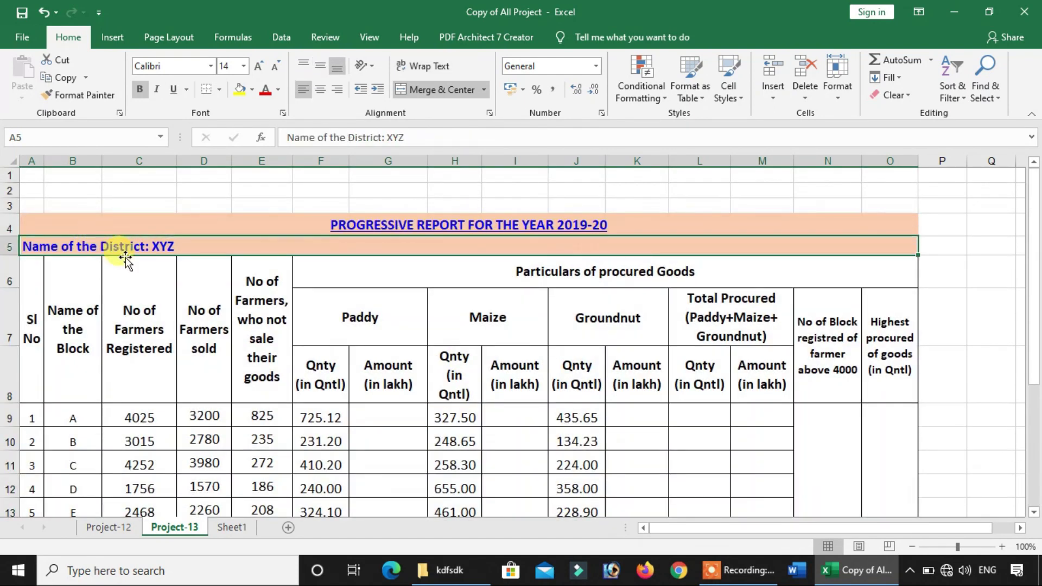
{"action": "scroll", "coordinate": [76, 325], "scroll_direction": "down", "scroll_amount": 1}
Point out the Sl No, Block name, Farmers Registered and Paddy headings and the empty Paddy amounts
{"action": "left_click", "coordinate": [79, 331]}
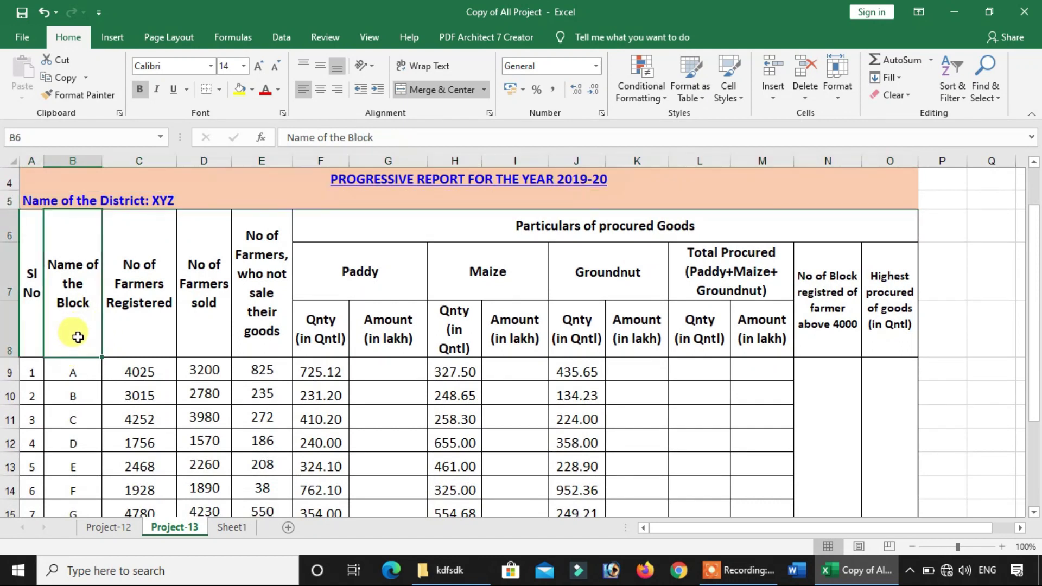
{"action": "left_click", "coordinate": [173, 253]}
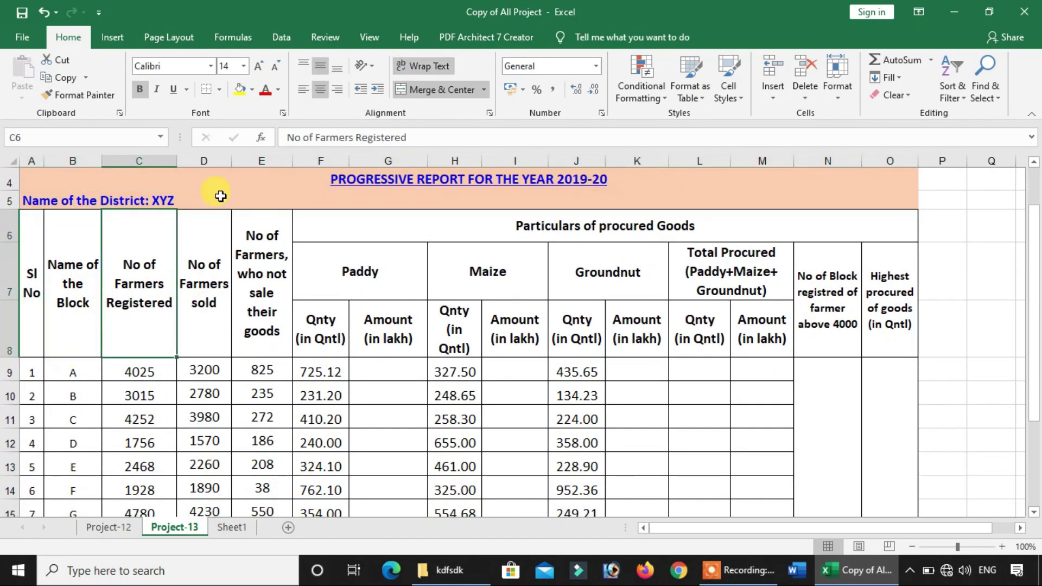
{"action": "left_click", "coordinate": [365, 267]}
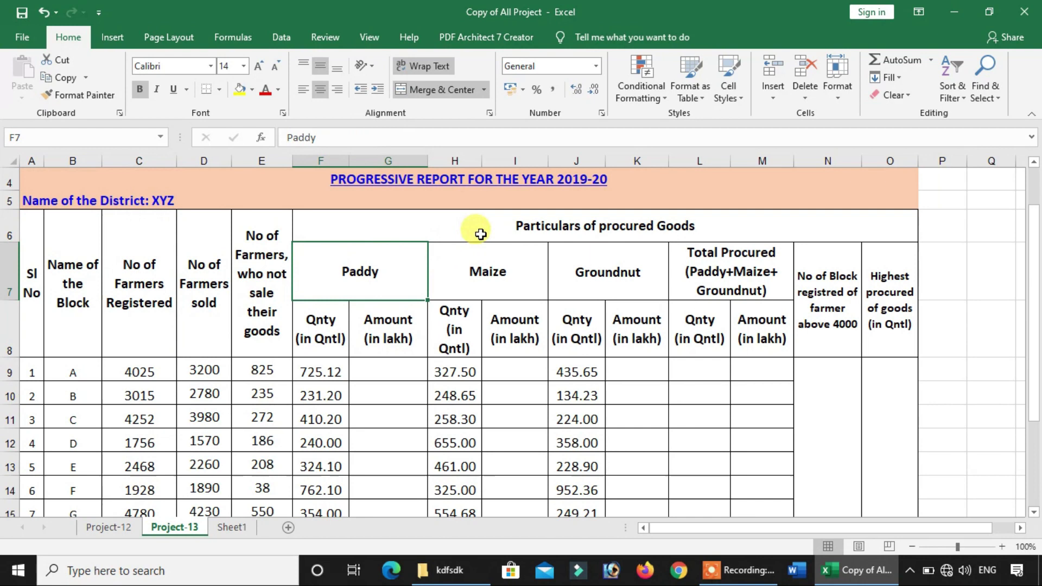
{"action": "left_click", "coordinate": [33, 228]}
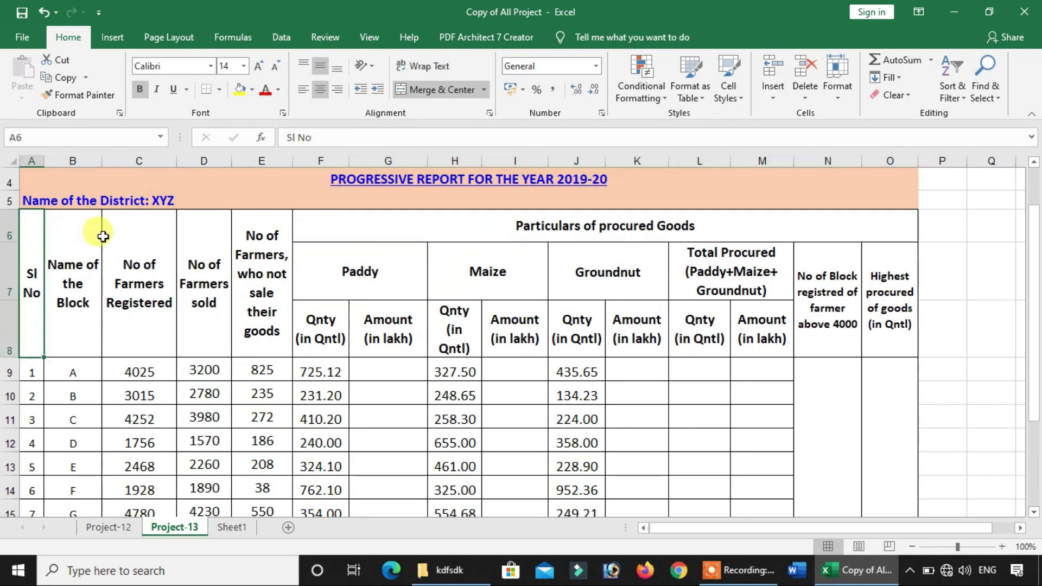
{"action": "left_click_drag", "start_coordinate": [103, 236], "coordinate": [523, 428]}
{"action": "left_click", "coordinate": [386, 418]}
{"action": "scroll", "coordinate": [312, 323], "scroll_direction": "up", "scroll_amount": 1}
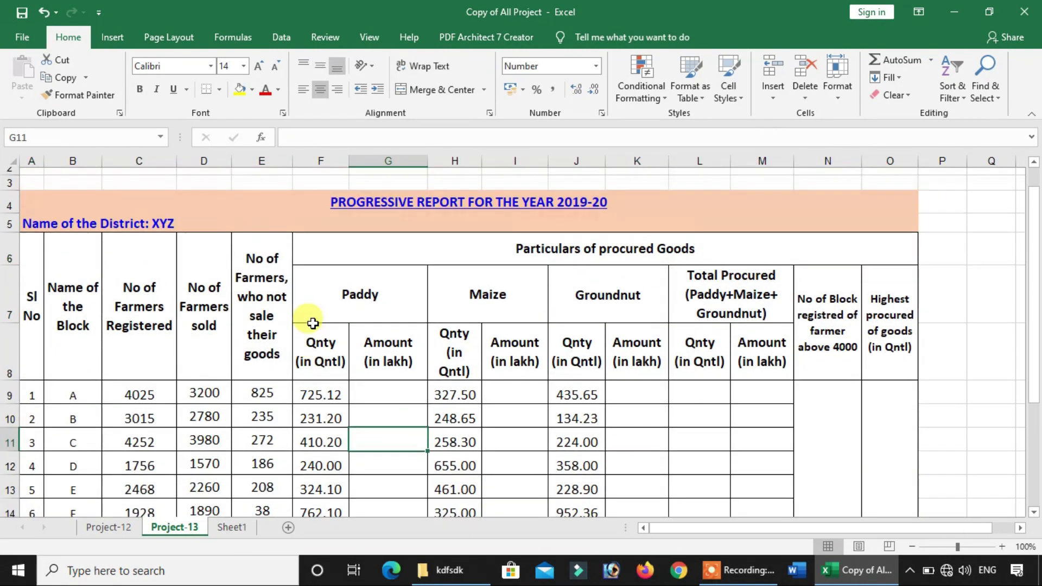
{"action": "scroll", "coordinate": [313, 323], "scroll_direction": "up", "scroll_amount": 1}
Go through the headings from Farmers sold to Total Procured, blocks above 4000 and Highest procured
{"action": "left_click", "coordinate": [87, 322]}
{"action": "left_click", "coordinate": [131, 330]}
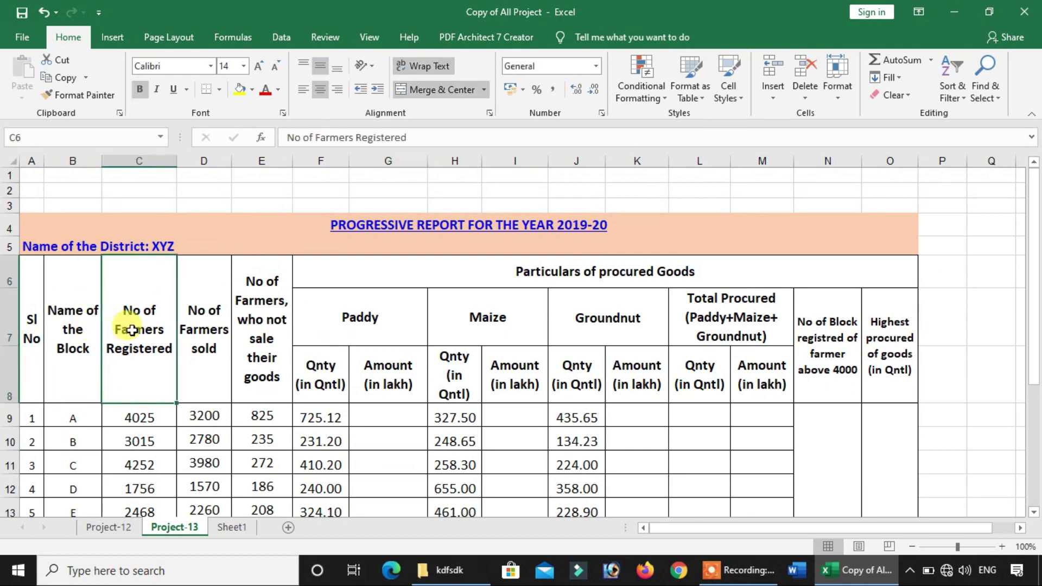
{"action": "left_click", "coordinate": [204, 353]}
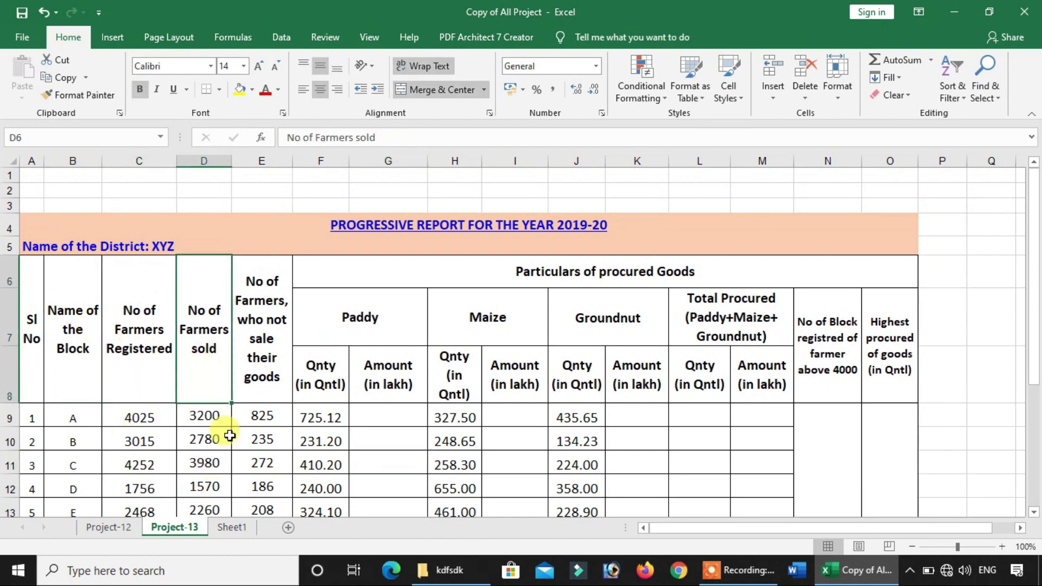
{"action": "left_click", "coordinate": [245, 380]}
{"action": "left_click", "coordinate": [464, 272]}
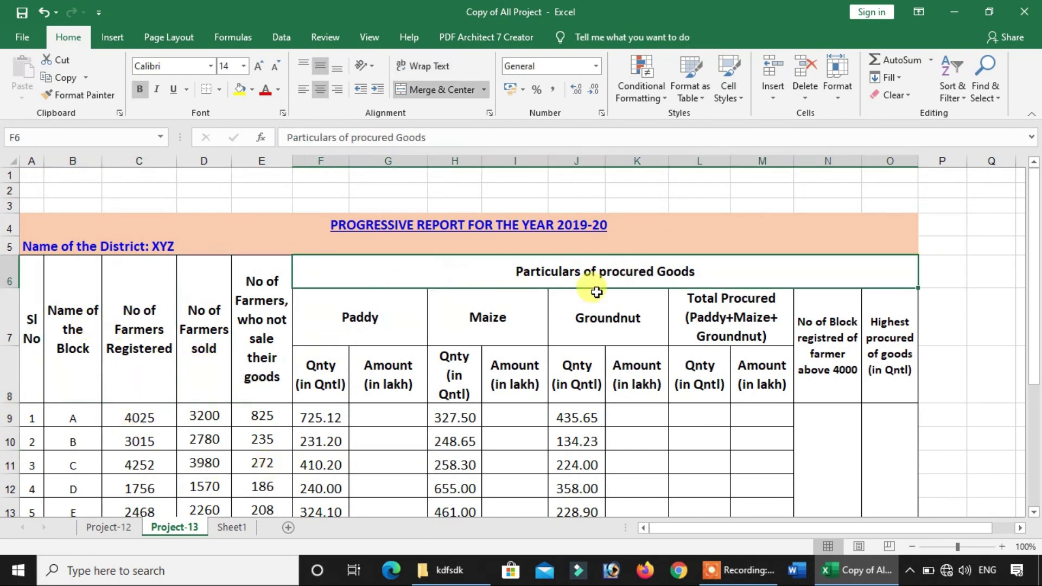
{"action": "left_click", "coordinate": [388, 321]}
{"action": "left_click", "coordinate": [477, 320]}
{"action": "left_click", "coordinate": [590, 318]}
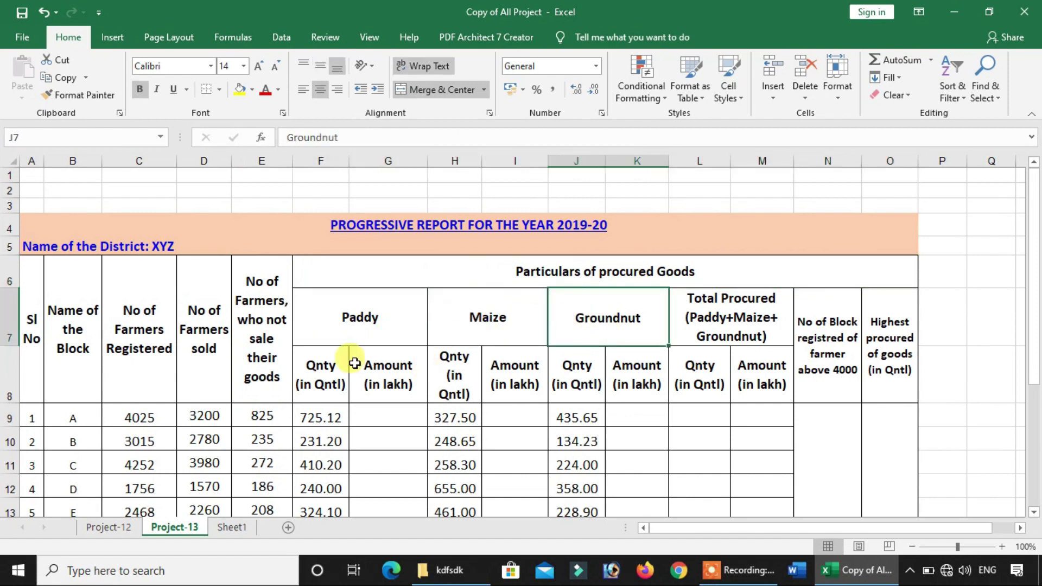
{"action": "left_click_drag", "start_coordinate": [355, 363], "coordinate": [691, 377]}
{"action": "left_click", "coordinate": [767, 303]}
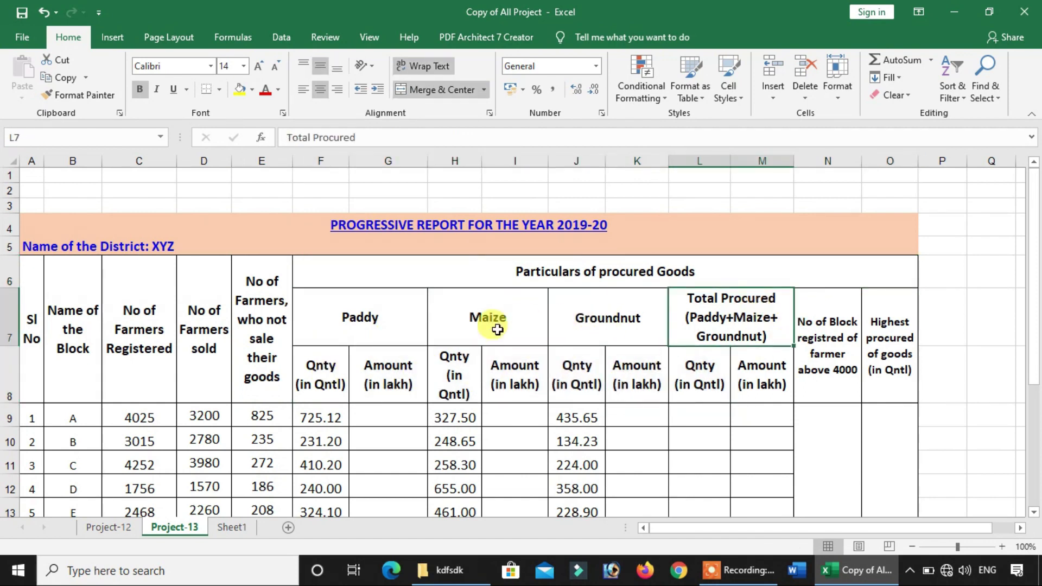
{"action": "left_click_drag", "start_coordinate": [497, 329], "coordinate": [700, 323]}
{"action": "left_click", "coordinate": [828, 339]}
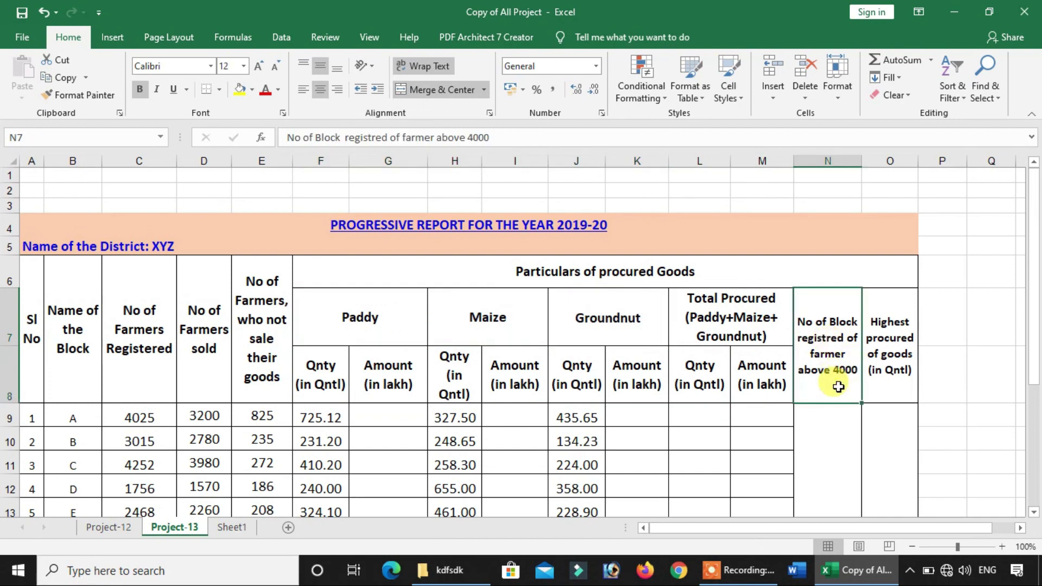
{"action": "left_click", "coordinate": [887, 360]}
Highlight the five questions to answer and the empty result columns to fill
{"action": "scroll", "coordinate": [157, 343], "scroll_direction": "down", "scroll_amount": 4}
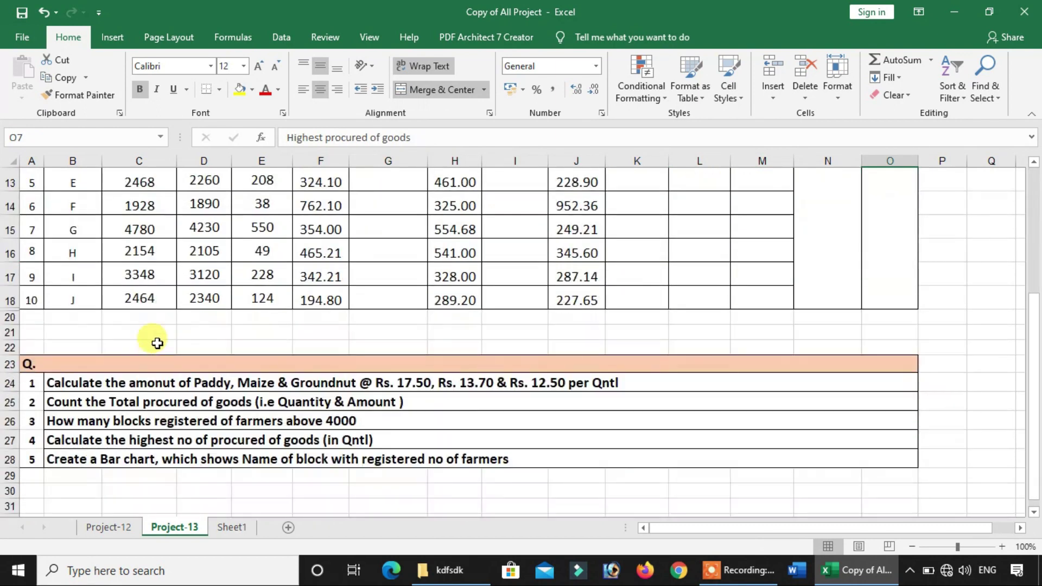
{"action": "left_click_drag", "start_coordinate": [94, 384], "coordinate": [81, 476]}
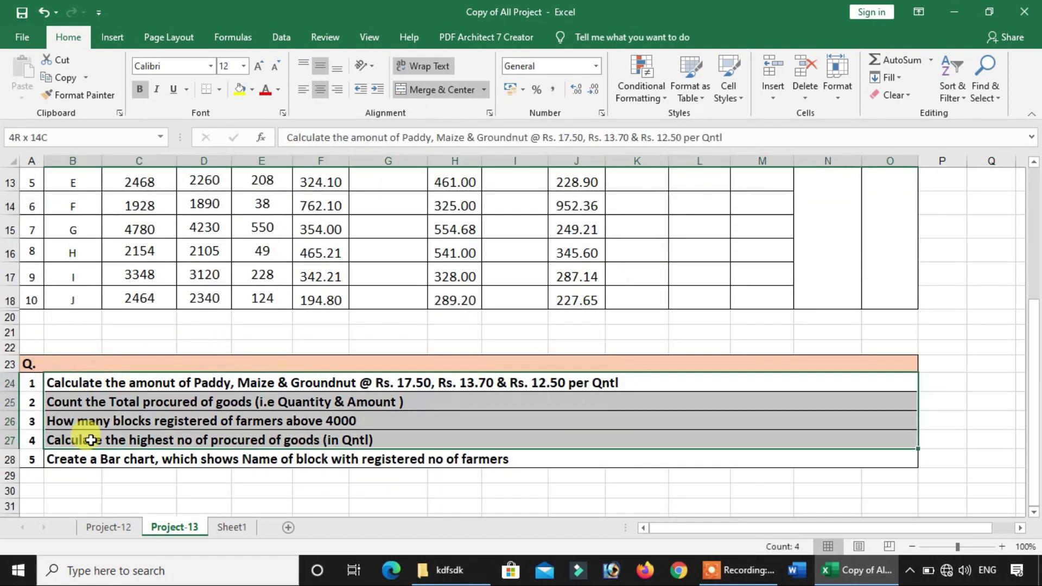
{"action": "left_click", "coordinate": [98, 385]}
{"action": "scroll", "coordinate": [275, 323], "scroll_direction": "up", "scroll_amount": 2}
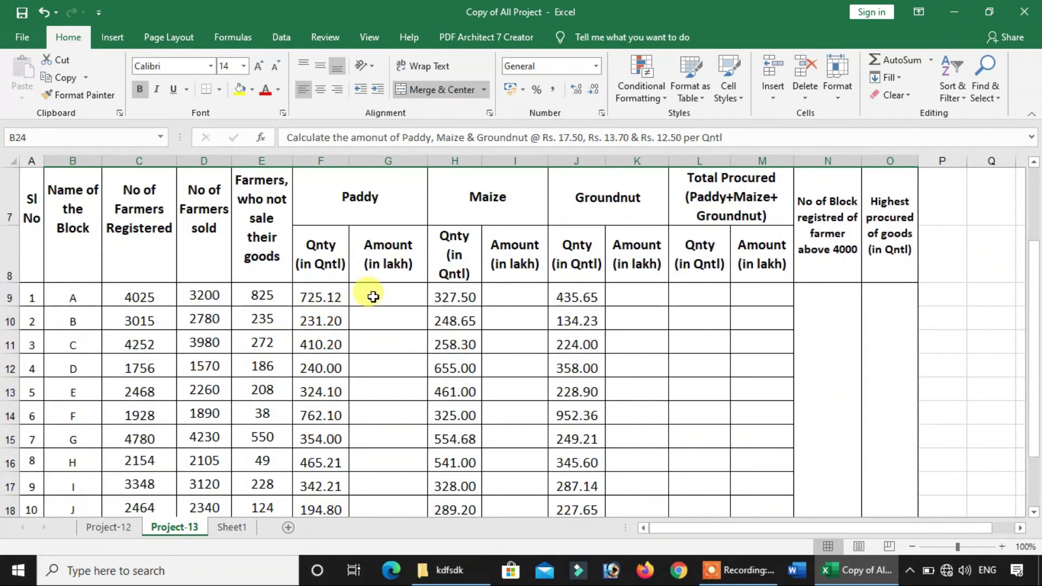
{"action": "left_click", "coordinate": [524, 318]}
{"action": "left_click_drag", "start_coordinate": [637, 320], "coordinate": [1024, 305]}
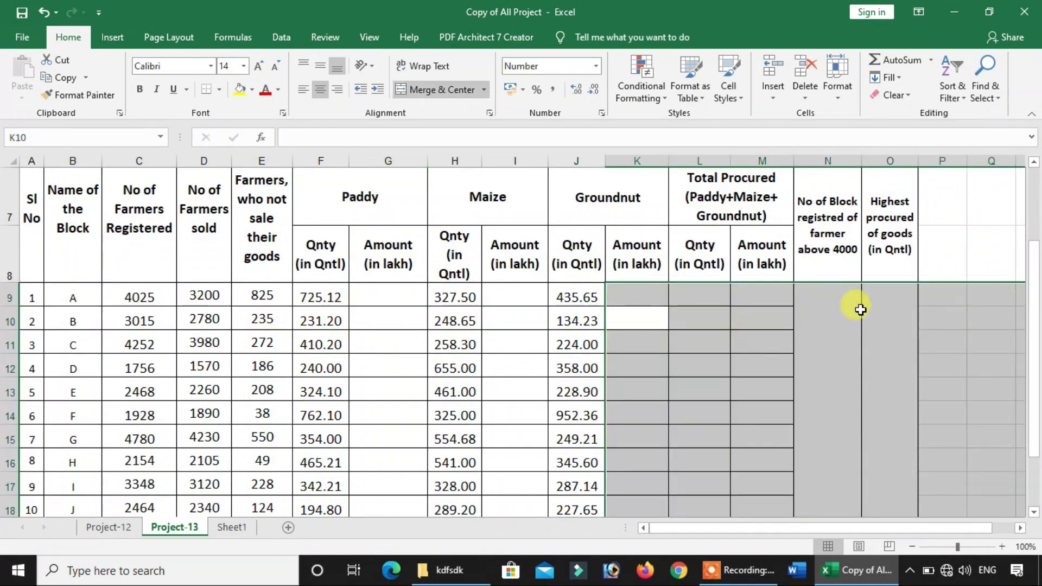
Locate the first Paddy amount cells and reread the question about calculating amounts
{"action": "left_click", "coordinate": [367, 301]}
{"action": "scroll", "coordinate": [375, 293], "scroll_direction": "up", "scroll_amount": 2}
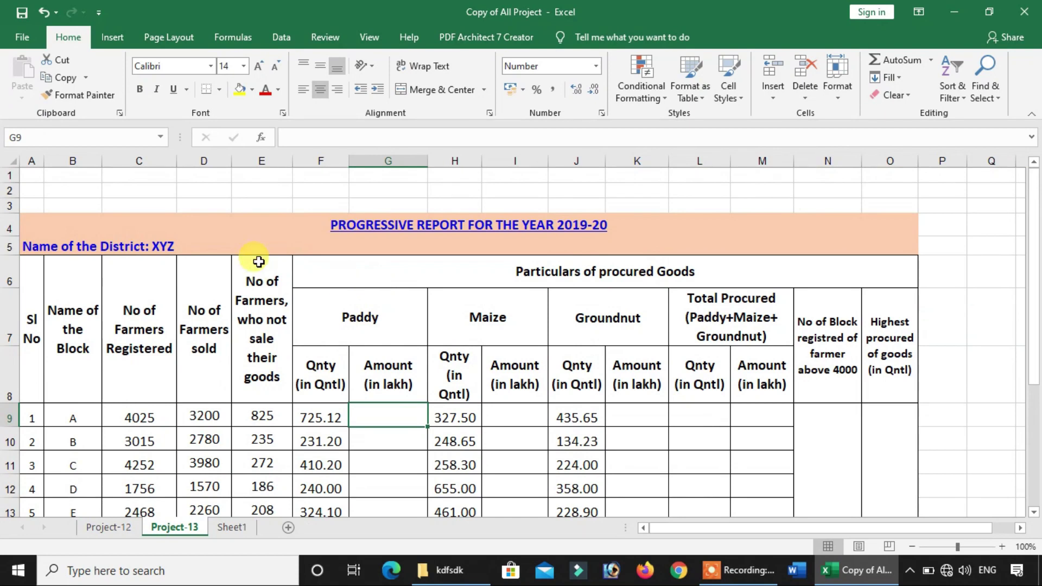
{"action": "left_click_drag", "start_coordinate": [258, 262], "coordinate": [262, 388]}
{"action": "left_click", "coordinate": [365, 432]}
{"action": "scroll", "coordinate": [368, 427], "scroll_direction": "down", "scroll_amount": 1}
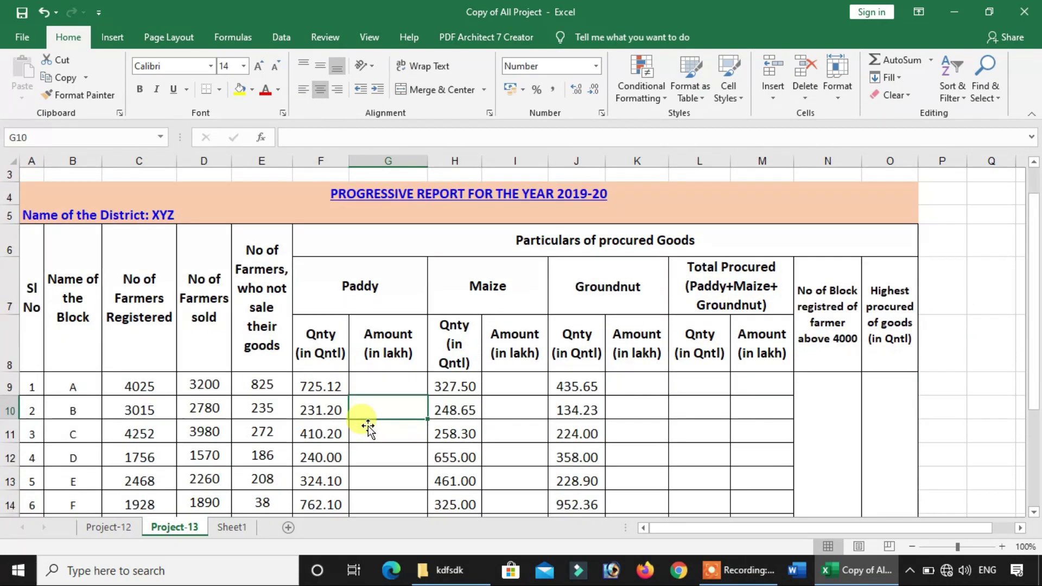
{"action": "scroll", "coordinate": [326, 402], "scroll_direction": "down", "scroll_amount": 2}
{"action": "scroll", "coordinate": [112, 461], "scroll_direction": "down", "scroll_amount": 1}
{"action": "left_click", "coordinate": [92, 380]}
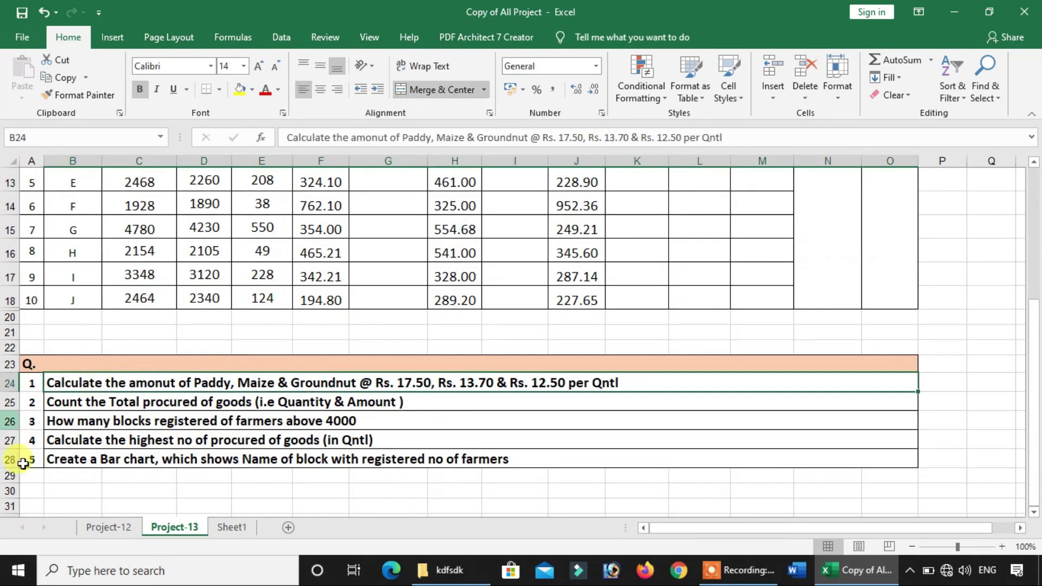
{"action": "scroll", "coordinate": [430, 441], "scroll_direction": "up", "scroll_amount": 3}
{"action": "scroll", "coordinate": [365, 438], "scroll_direction": "down", "scroll_amount": 2}
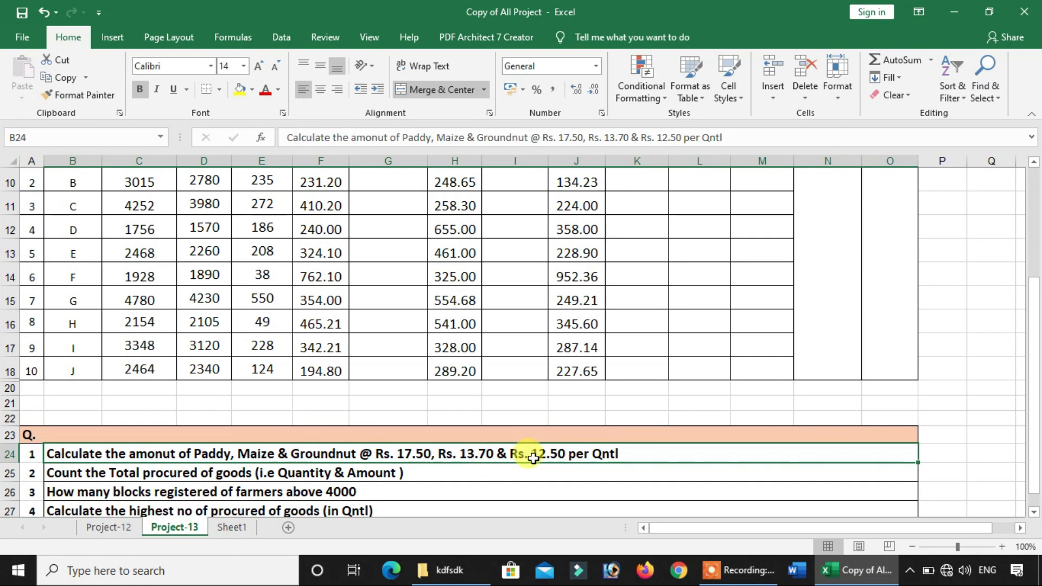
{"action": "scroll", "coordinate": [443, 451], "scroll_direction": "up", "scroll_amount": 2}
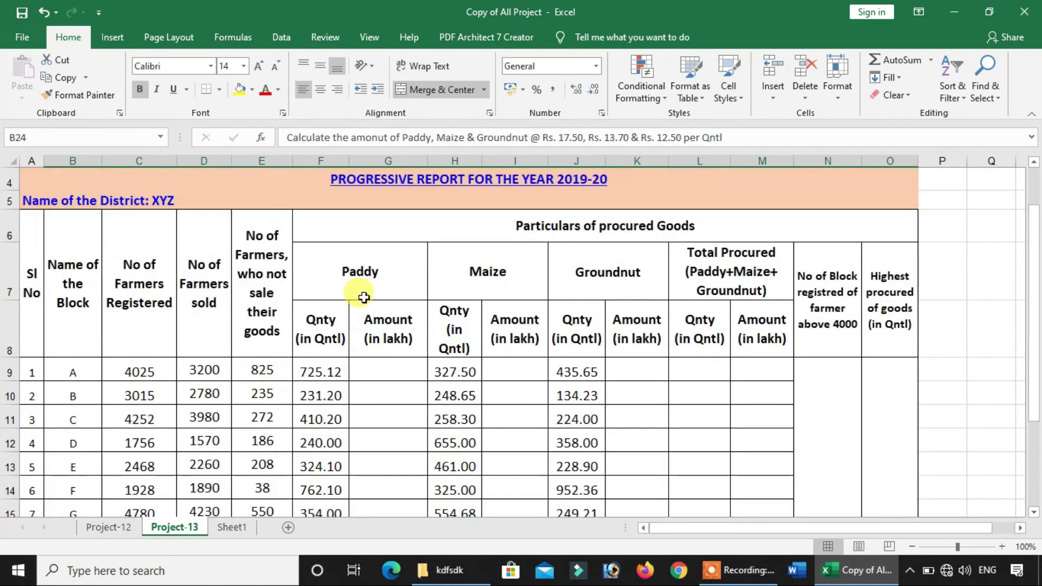
{"action": "scroll", "coordinate": [454, 373], "scroll_direction": "down", "scroll_amount": 2}
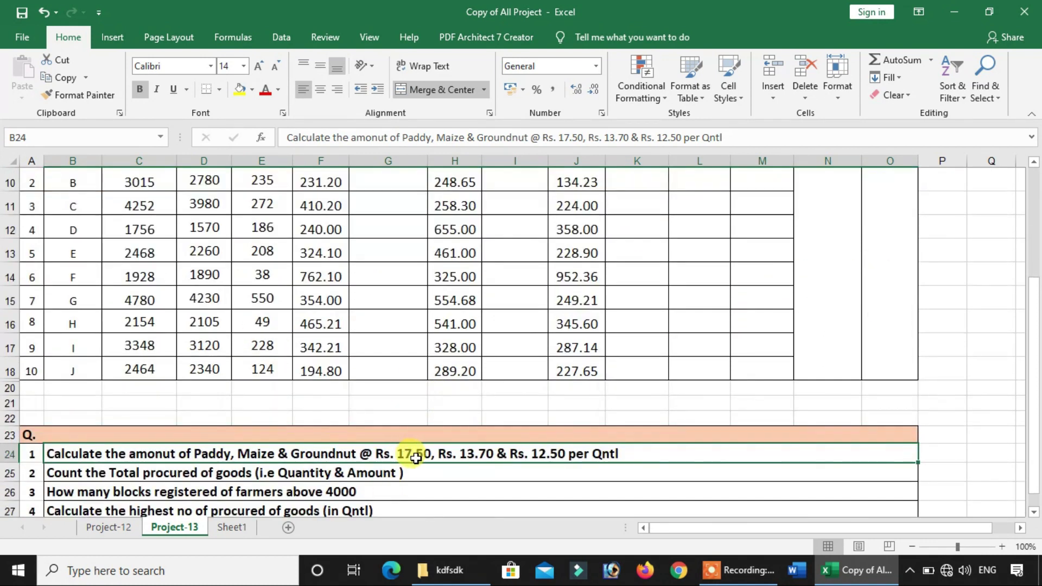
{"action": "scroll", "coordinate": [414, 438], "scroll_direction": "up", "scroll_amount": 3}
Enter =17.50*F9 for block A's Paddy amount (12689.60) and fill it down to block J
{"action": "left_click", "coordinate": [383, 419]}
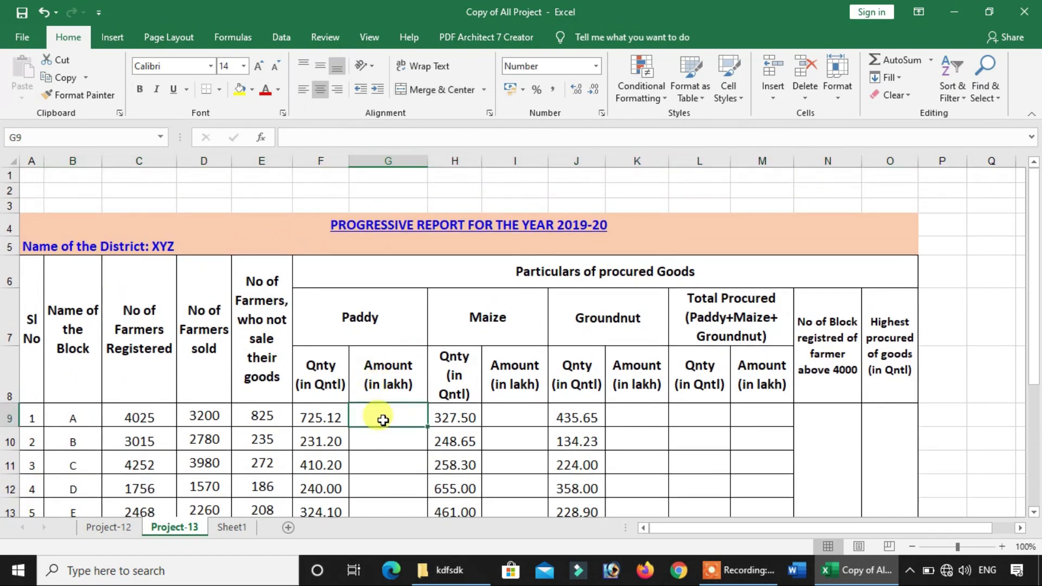
{"action": "type", "text": "=17.50*"}
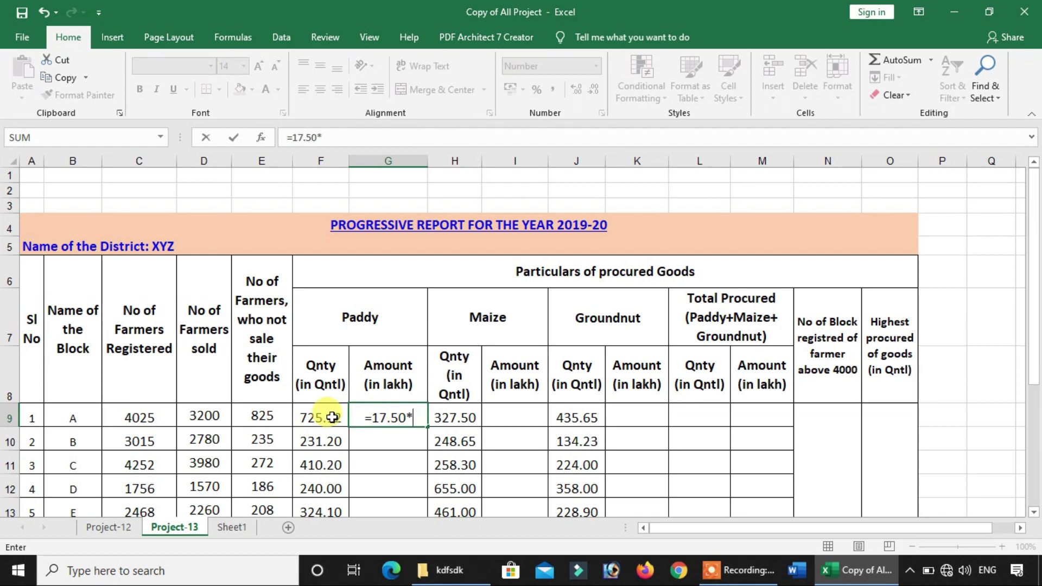
{"action": "left_click", "coordinate": [332, 417]}
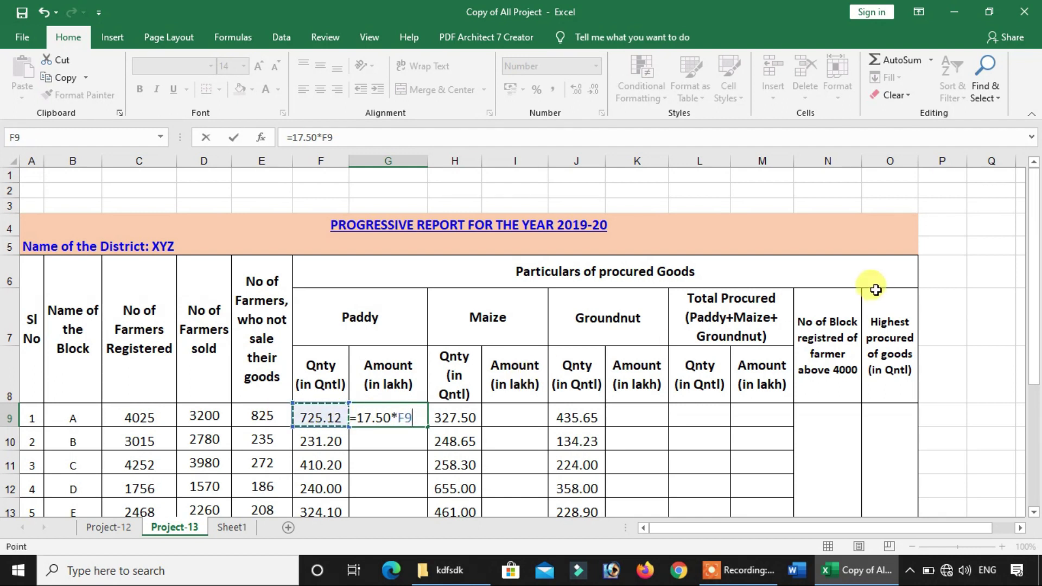
{"action": "key", "text": "Return"}
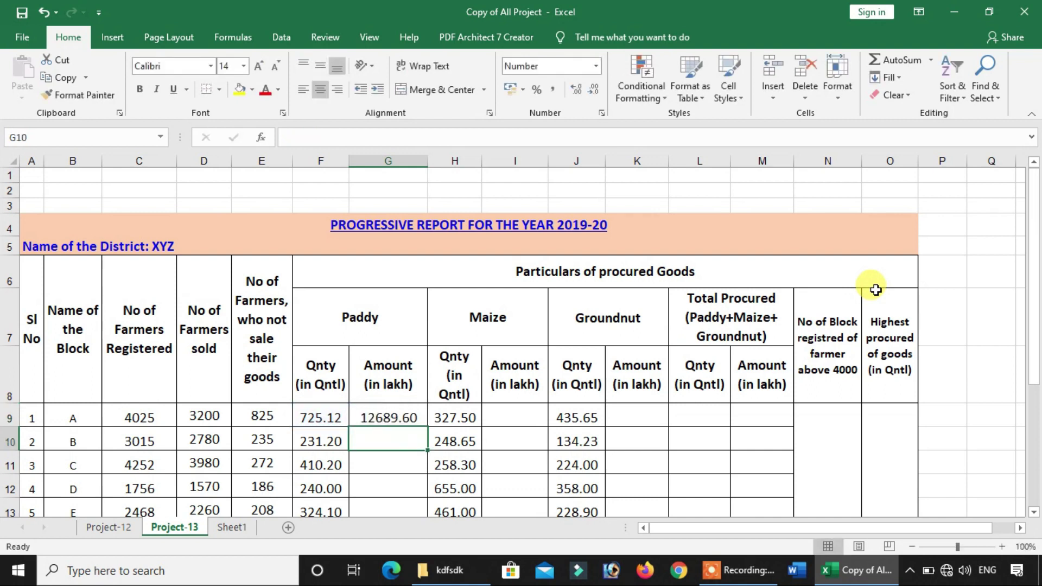
{"action": "scroll", "coordinate": [706, 287], "scroll_direction": "down", "scroll_amount": 1}
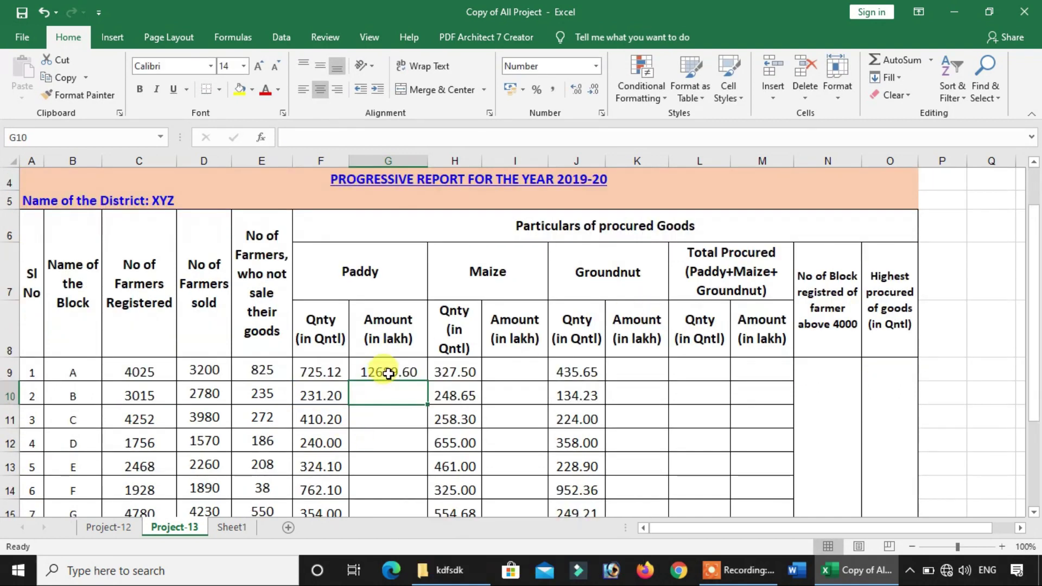
{"action": "left_click", "coordinate": [416, 374]}
{"action": "left_click_drag", "start_coordinate": [431, 383], "coordinate": [440, 382]}
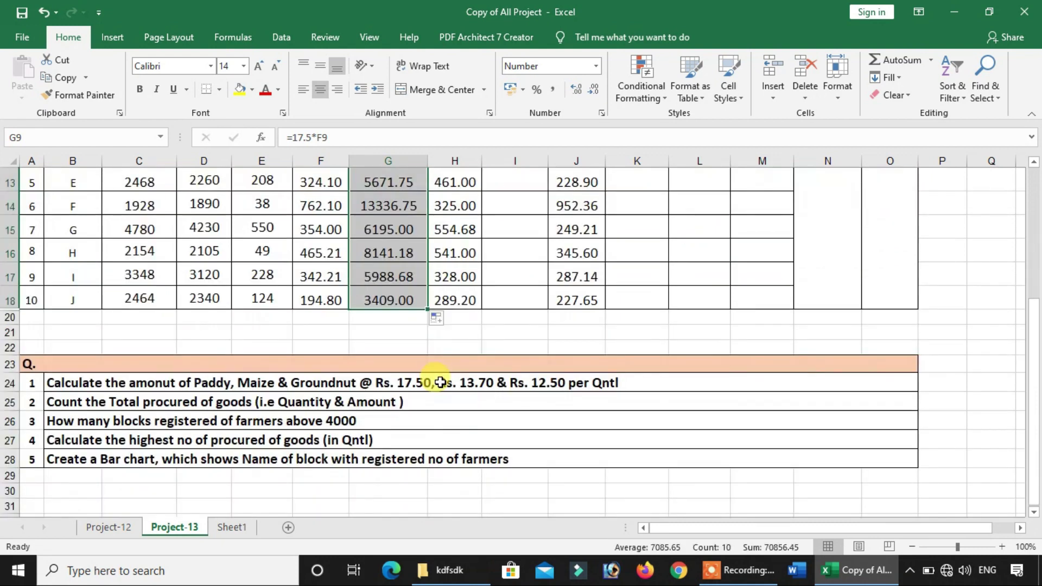
Select block A's Maize amount cell I9
{"action": "left_click", "coordinate": [550, 318]}
{"action": "scroll", "coordinate": [358, 301], "scroll_direction": "up", "scroll_amount": 3}
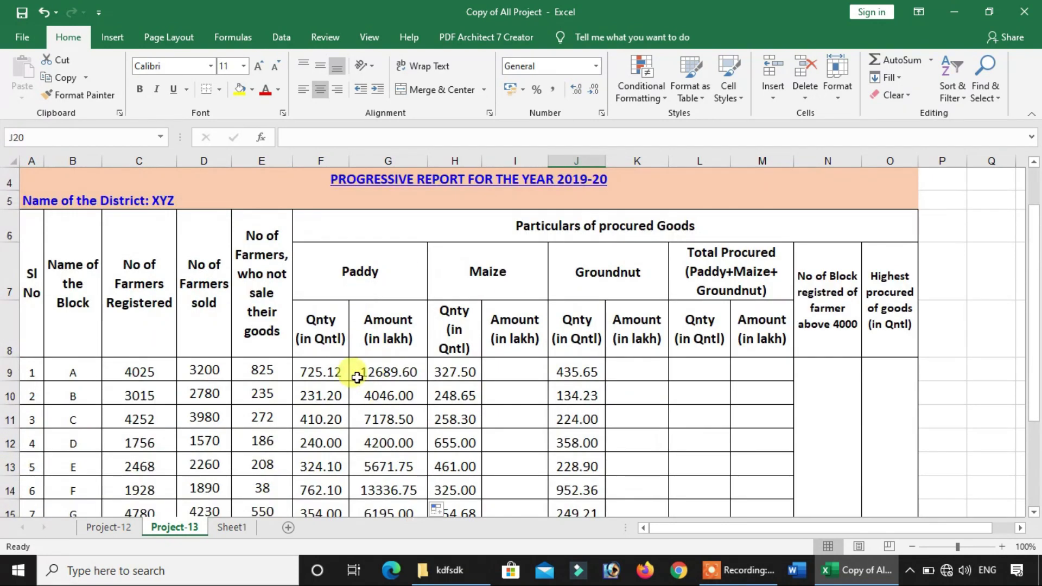
{"action": "left_click", "coordinate": [516, 364]}
{"action": "scroll", "coordinate": [507, 309], "scroll_direction": "down", "scroll_amount": 4}
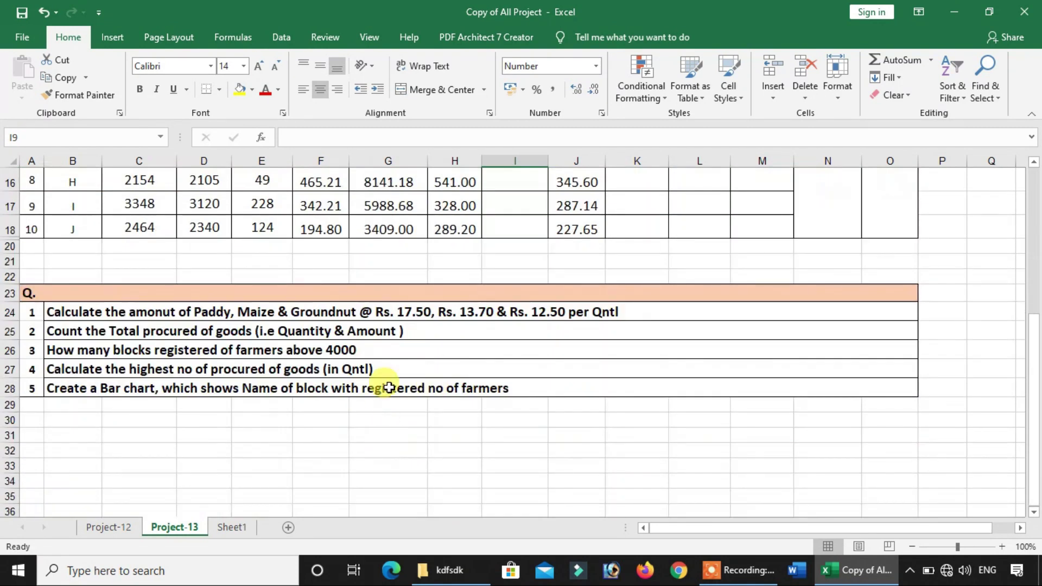
{"action": "scroll", "coordinate": [485, 321], "scroll_direction": "up", "scroll_amount": 4}
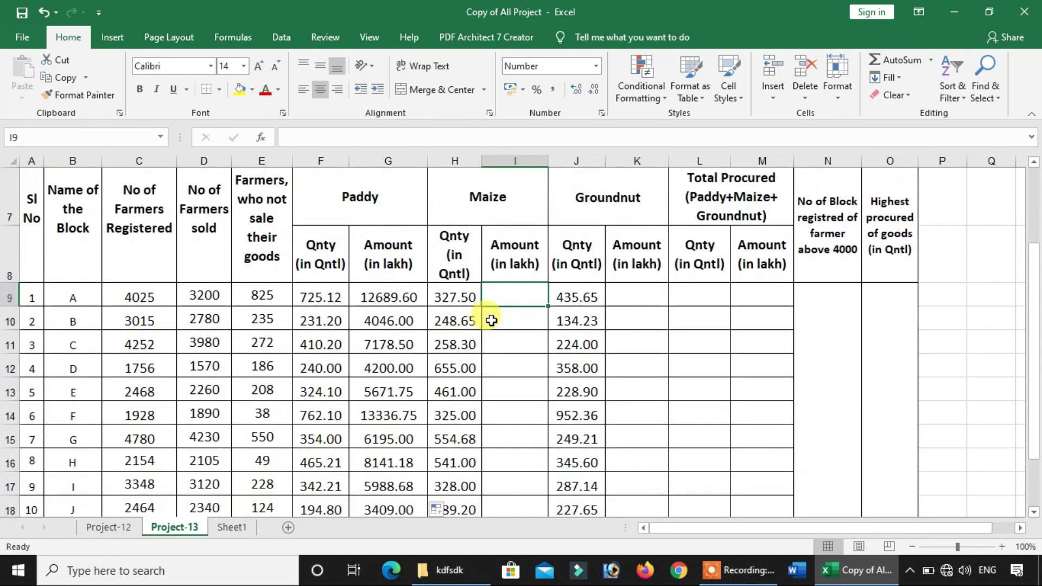
Enter =13.70*H9 for block A's Maize amount (4486.75) and fill it down to block J
{"action": "type", "text": "=13.70"}
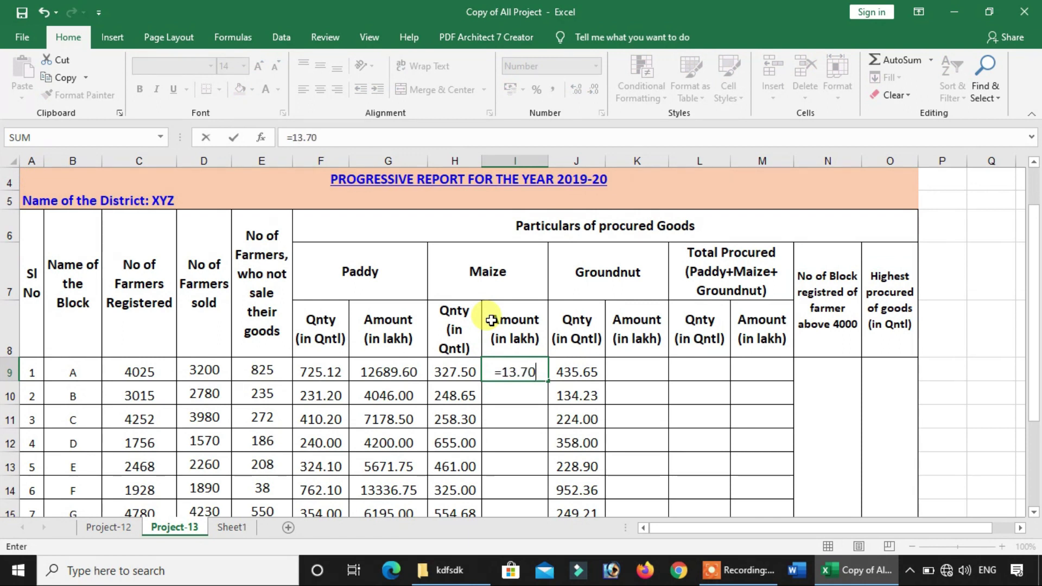
{"action": "left_click", "coordinate": [466, 372]}
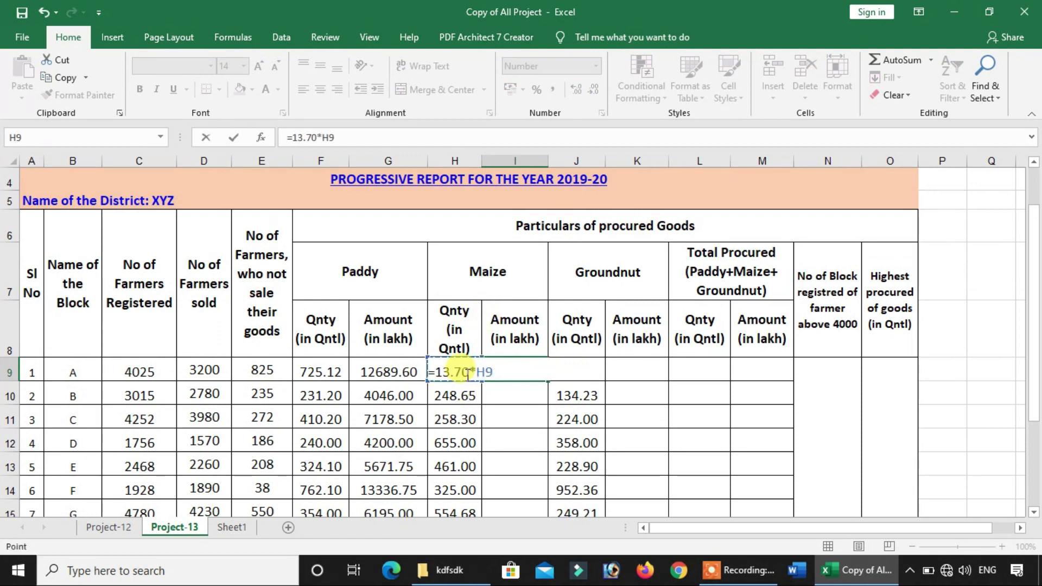
{"action": "key", "text": "Return"}
{"action": "left_click", "coordinate": [512, 372]}
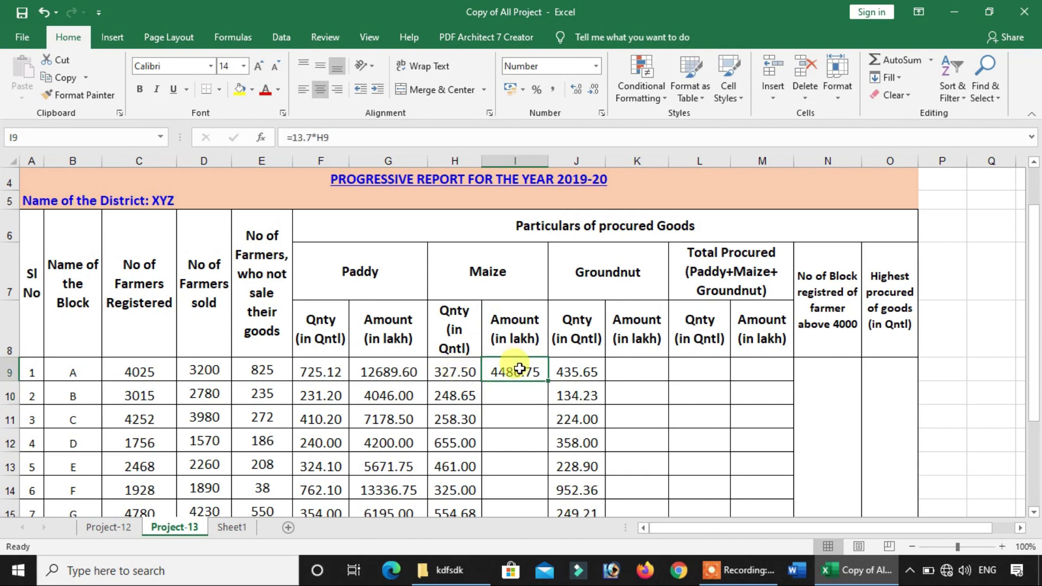
{"action": "double_click", "coordinate": [547, 381]}
{"action": "scroll", "coordinate": [543, 390], "scroll_direction": "down", "scroll_amount": 3}
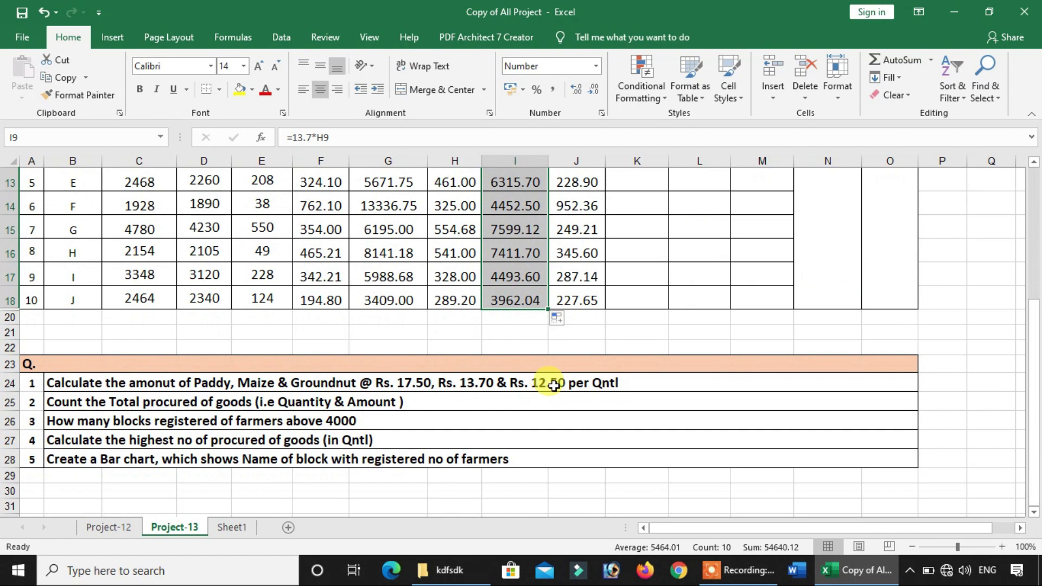
{"action": "scroll", "coordinate": [335, 389], "scroll_direction": "up", "scroll_amount": 3}
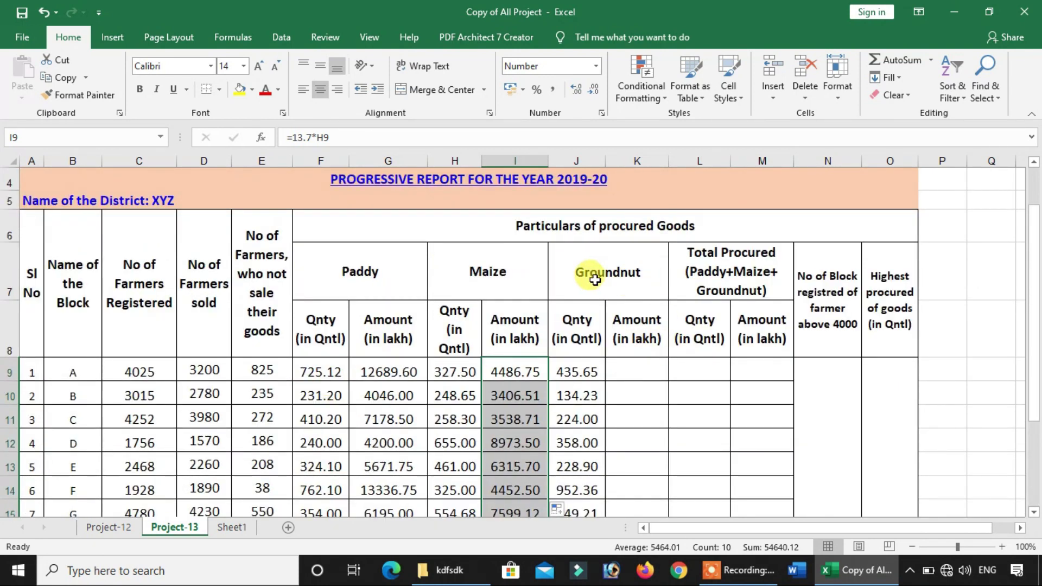
{"action": "left_click", "coordinate": [654, 365]}
Compute block A's Groundnut amount with =12.50*J9 (5445.63) and fill it down all ten blocks
{"action": "type", "text": "=12.50"}
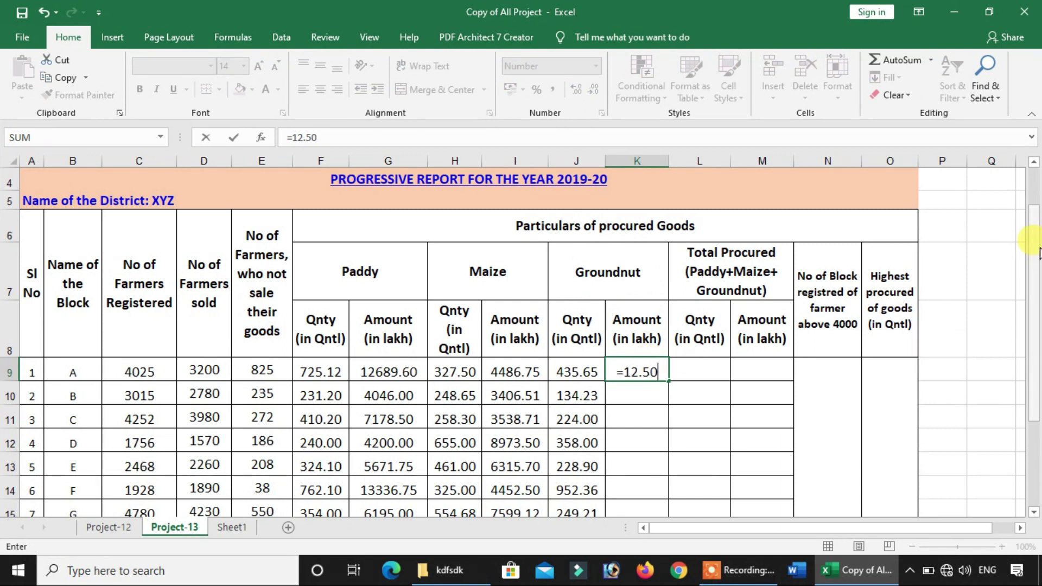
{"action": "left_click", "coordinate": [576, 369]}
{"action": "key", "text": "Return"}
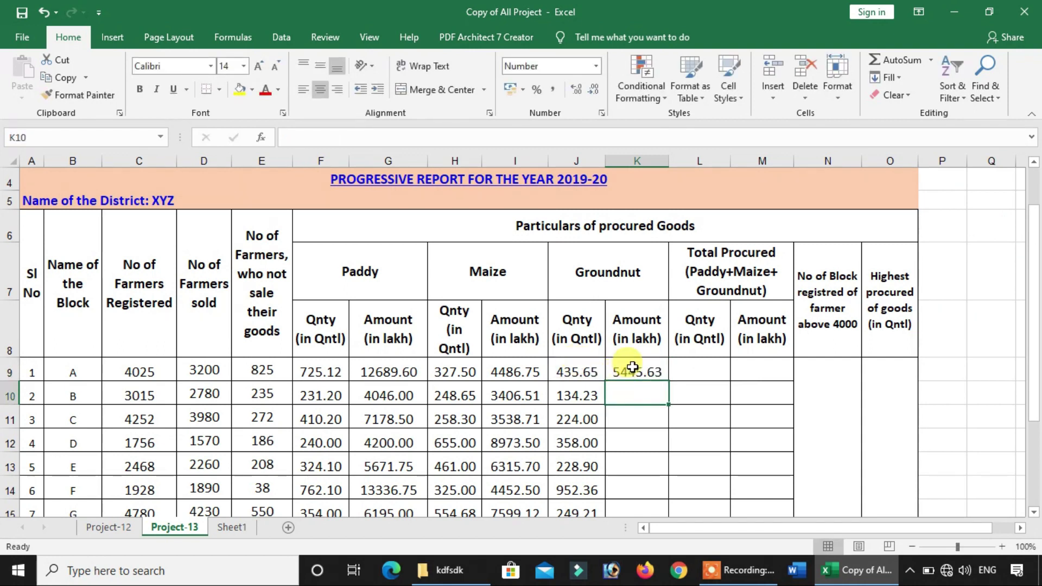
{"action": "left_click", "coordinate": [632, 372]}
{"action": "double_click", "coordinate": [669, 383]}
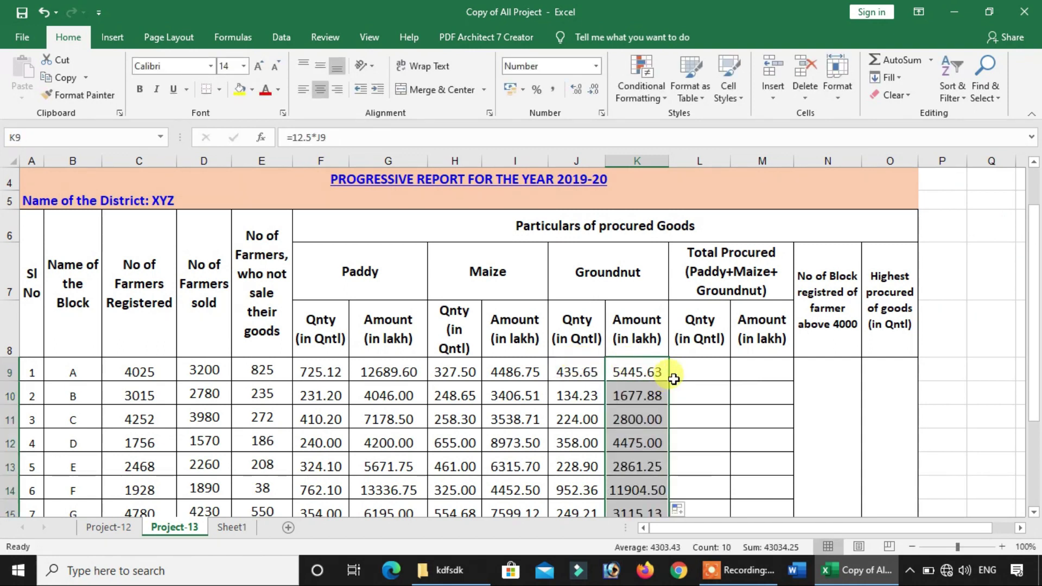
{"action": "scroll", "coordinate": [673, 379], "scroll_direction": "down", "scroll_amount": 2}
{"action": "scroll", "coordinate": [489, 336], "scroll_direction": "up", "scroll_amount": 1}
{"action": "scroll", "coordinate": [466, 355], "scroll_direction": "down", "scroll_amount": 2}
{"action": "left_click", "coordinate": [117, 454]}
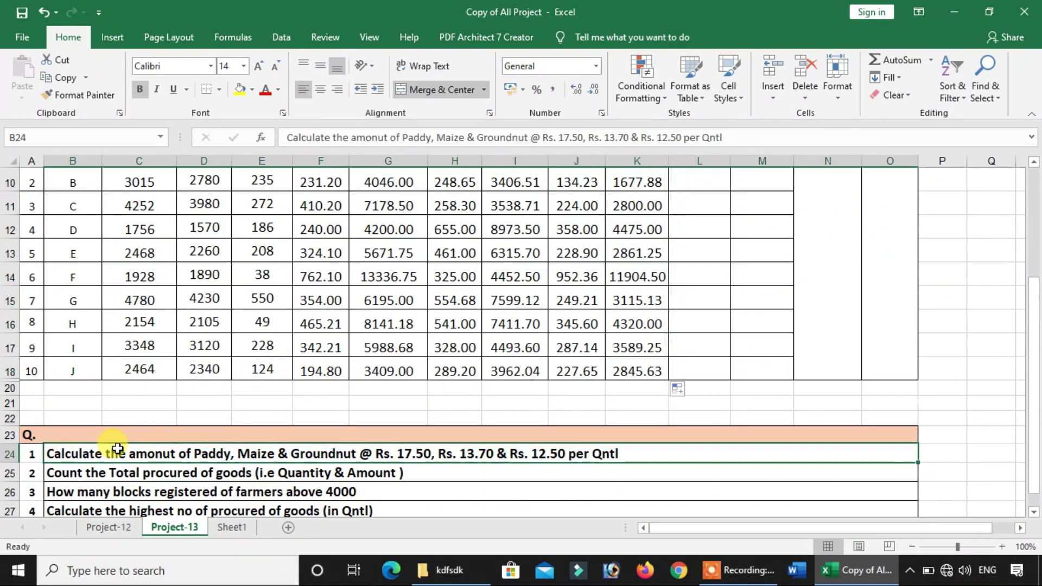
{"action": "scroll", "coordinate": [537, 448], "scroll_direction": "up", "scroll_amount": 2}
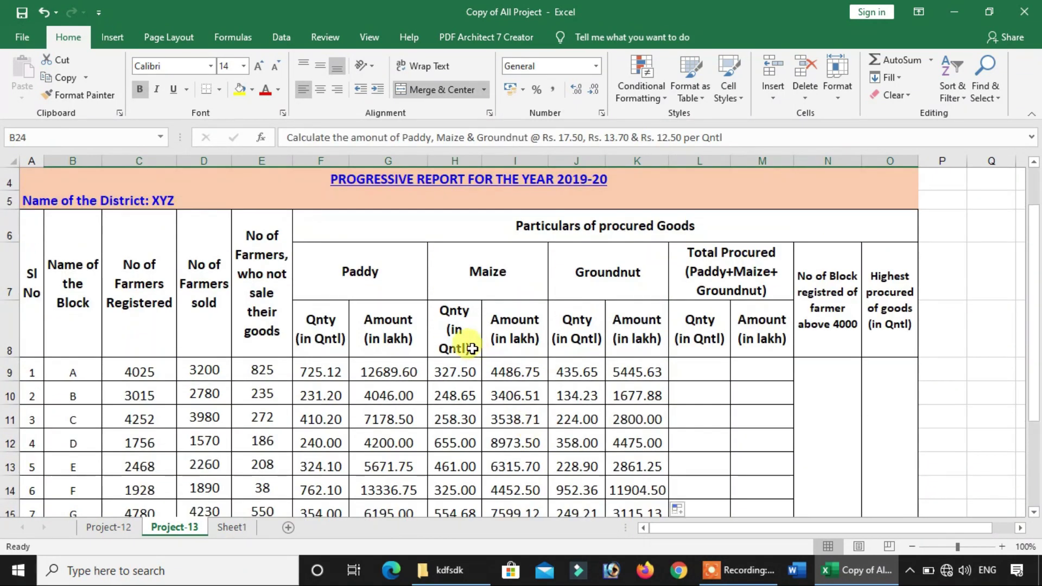
{"action": "left_click", "coordinate": [360, 269]}
{"action": "left_click", "coordinate": [388, 325]}
{"action": "left_click", "coordinate": [511, 332]}
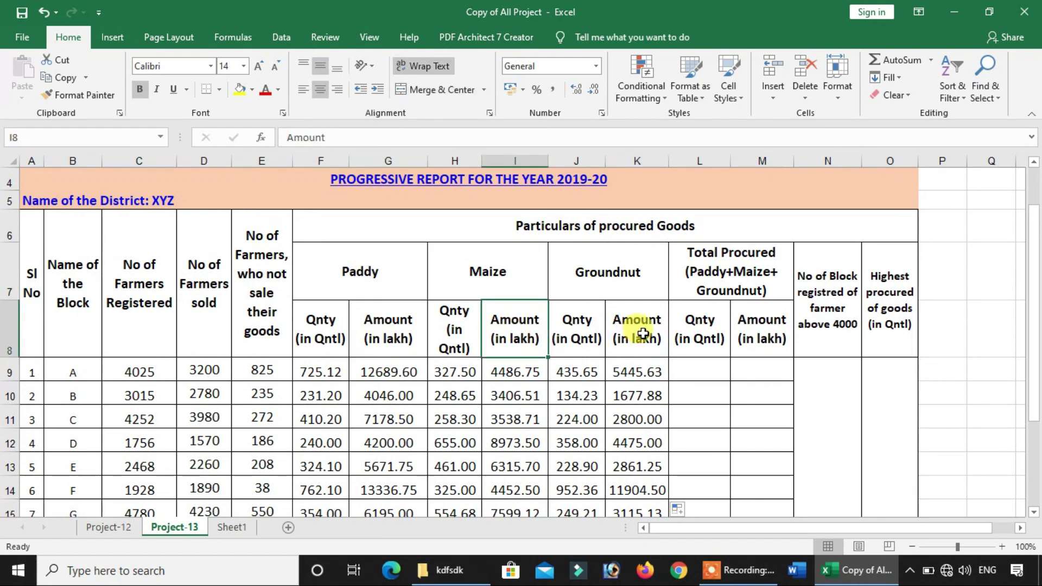
{"action": "left_click", "coordinate": [639, 328]}
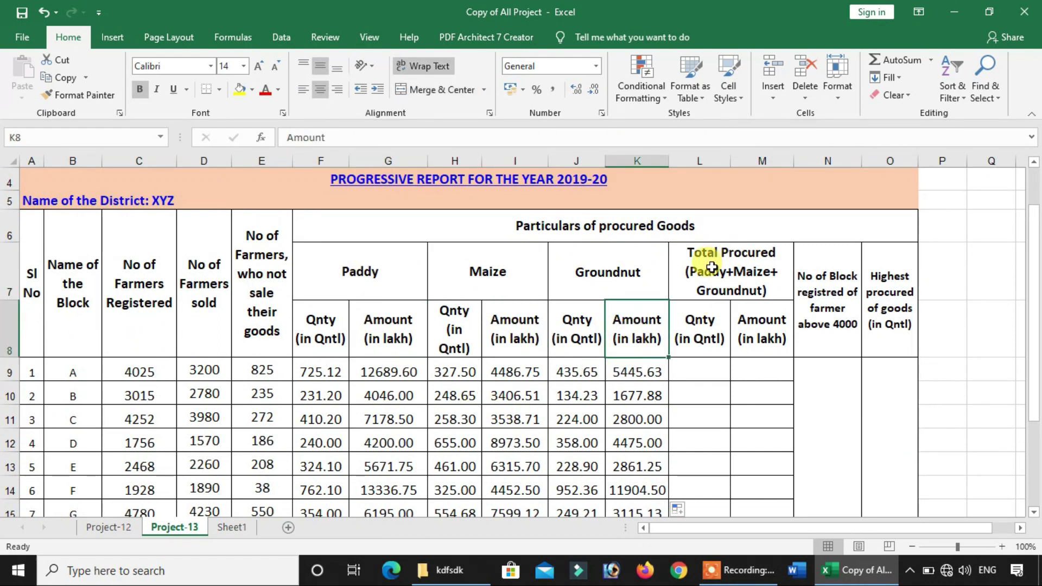
{"action": "left_click", "coordinate": [736, 264]}
{"action": "scroll", "coordinate": [344, 360], "scroll_direction": "down", "scroll_amount": 2}
{"action": "left_click", "coordinate": [70, 478]}
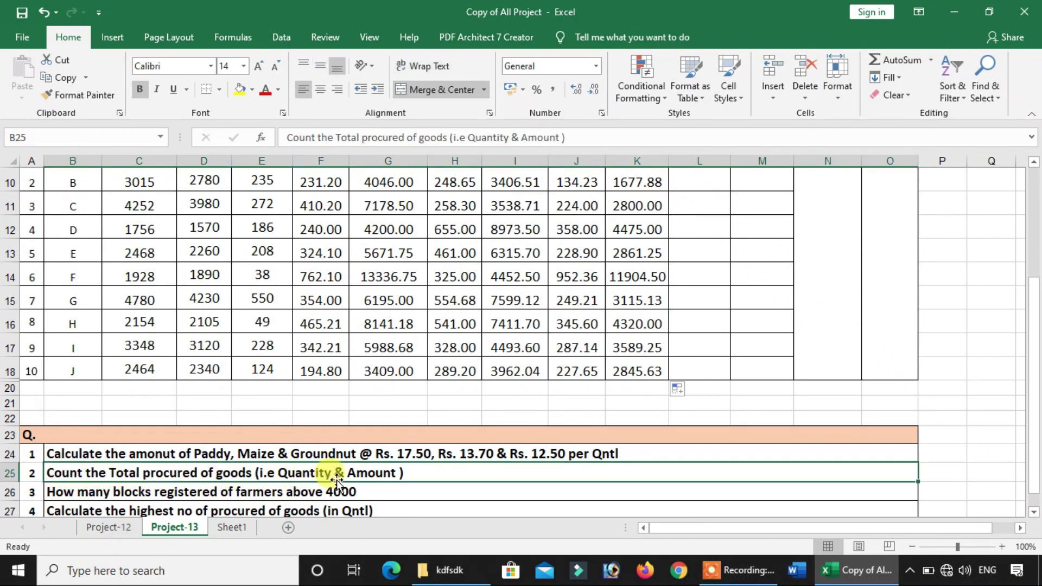
{"action": "scroll", "coordinate": [214, 489], "scroll_direction": "up", "scroll_amount": 1}
{"action": "scroll", "coordinate": [676, 394], "scroll_direction": "up", "scroll_amount": 1}
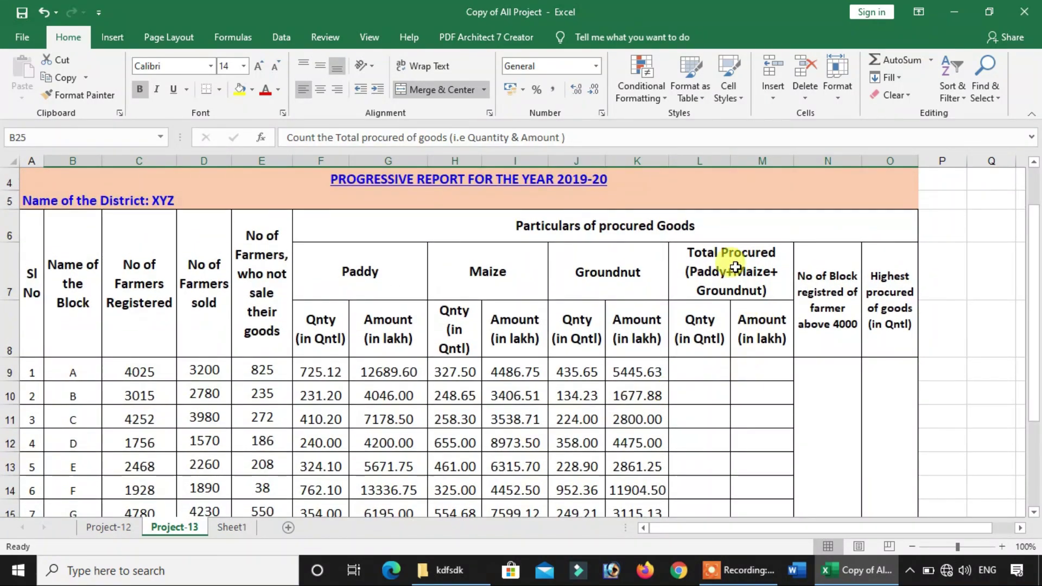
{"action": "left_click", "coordinate": [730, 263]}
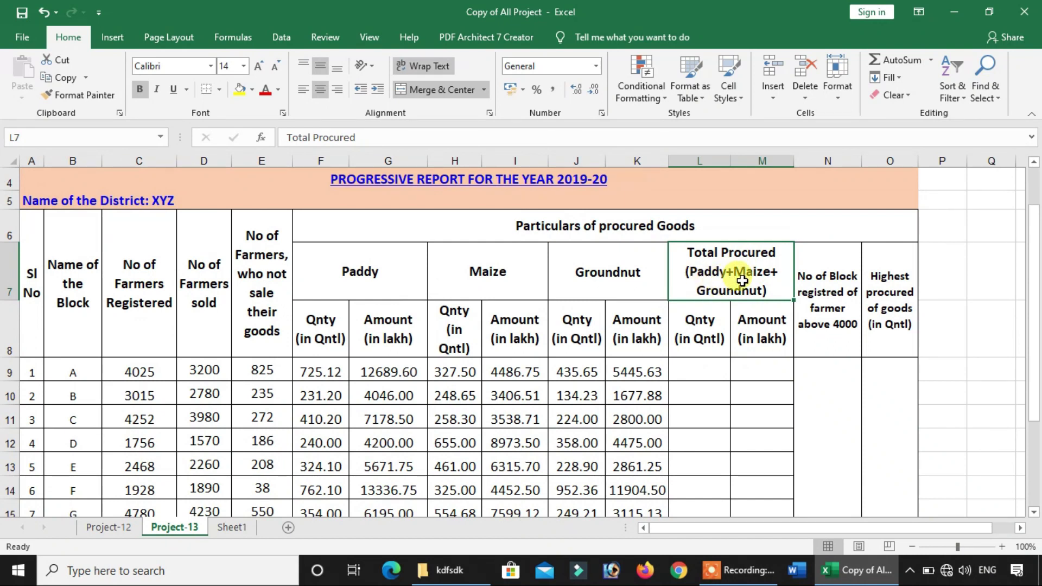
{"action": "left_click", "coordinate": [324, 370]}
{"action": "left_click_drag", "start_coordinate": [360, 276], "coordinate": [618, 277]}
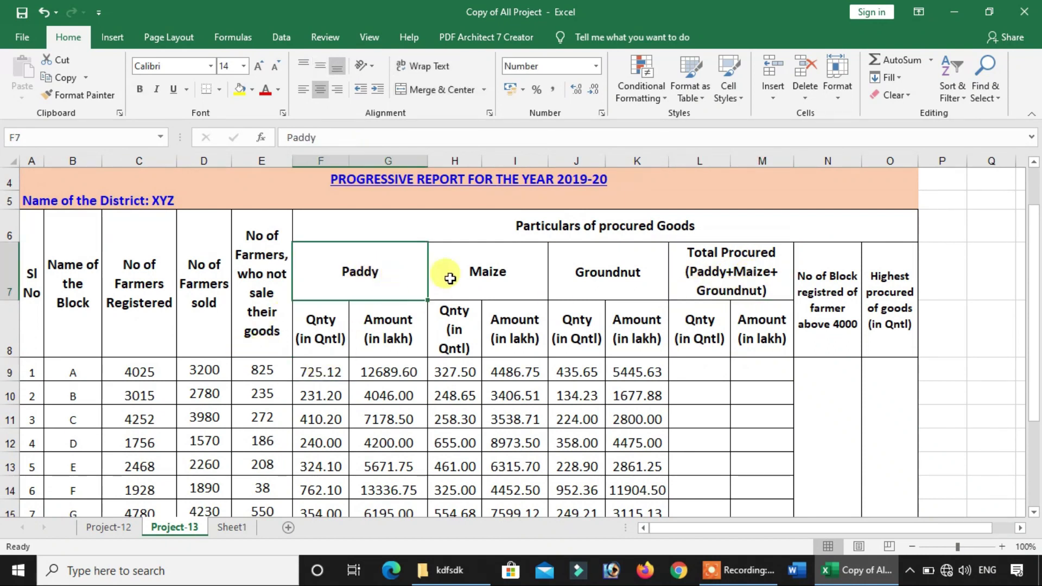
{"action": "left_click", "coordinate": [689, 332]}
{"action": "left_click", "coordinate": [774, 337]}
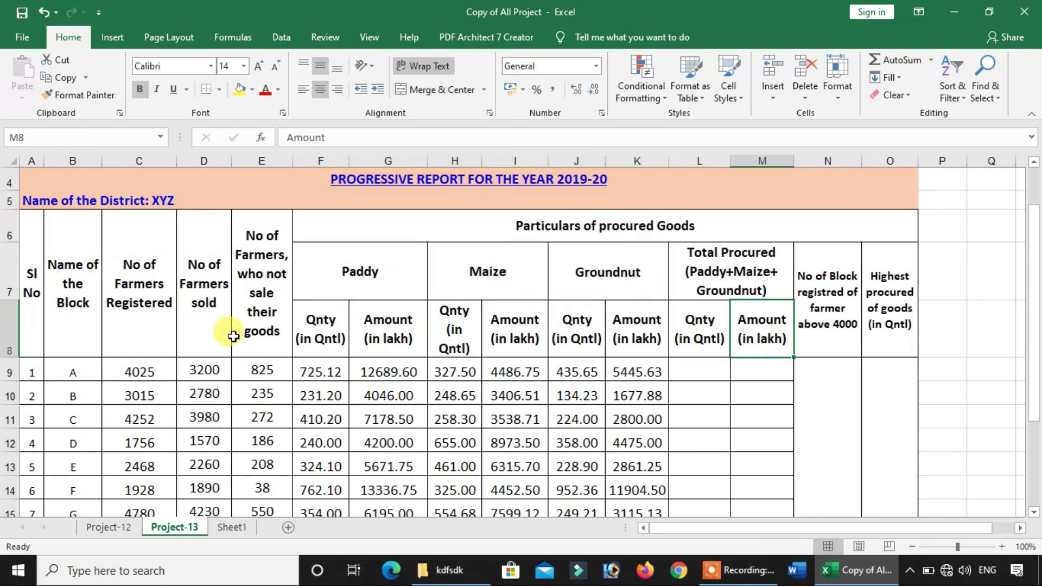
{"action": "left_click", "coordinate": [703, 374]}
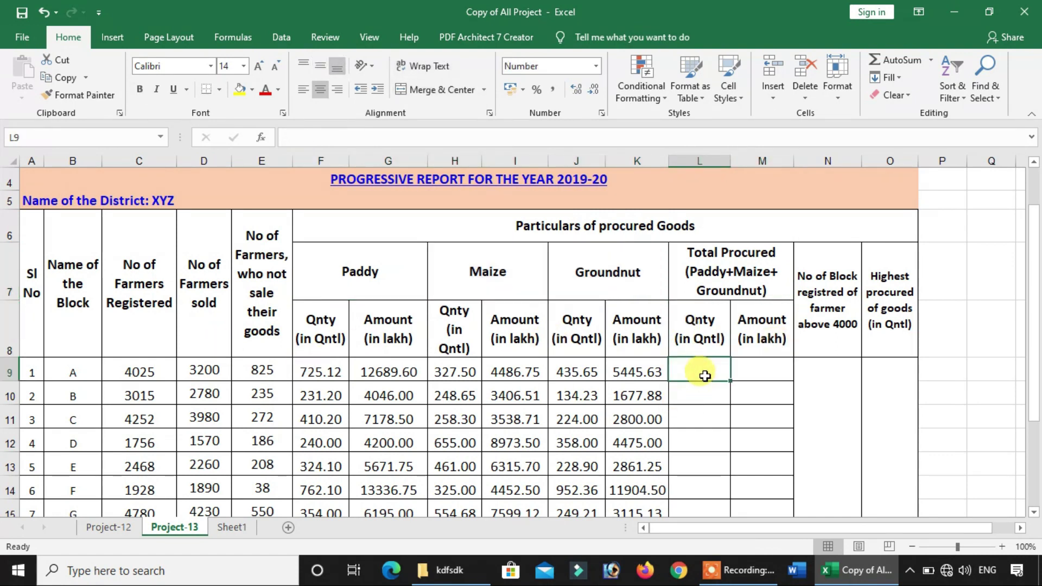
Sum block A's crop quantities with =F9+H9+J9 (1488.27) and fill it down the Total Procured Qnty column
{"action": "type", "text": "="}
{"action": "left_click", "coordinate": [323, 373]}
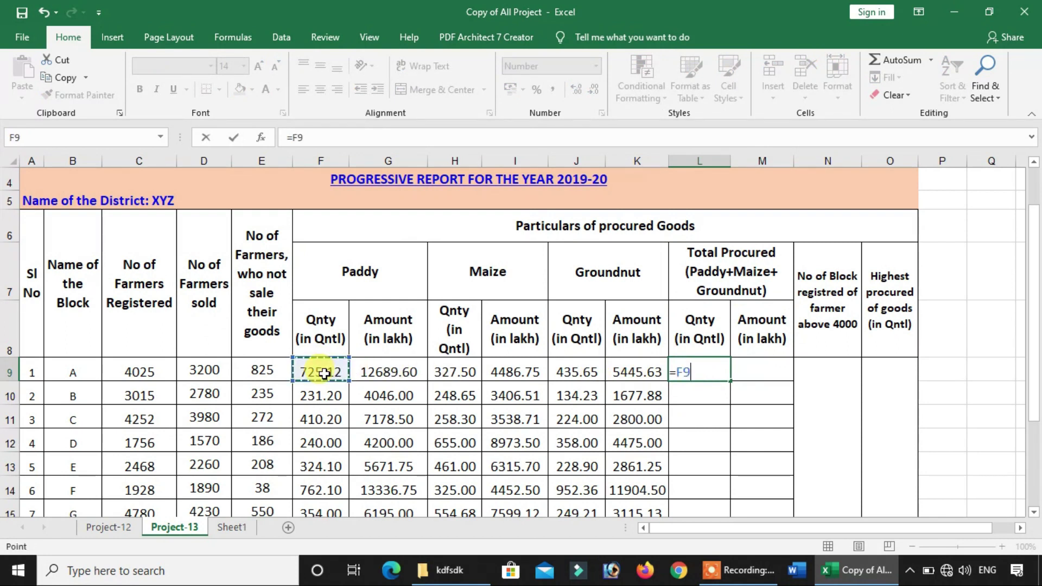
{"action": "type", "text": "+"}
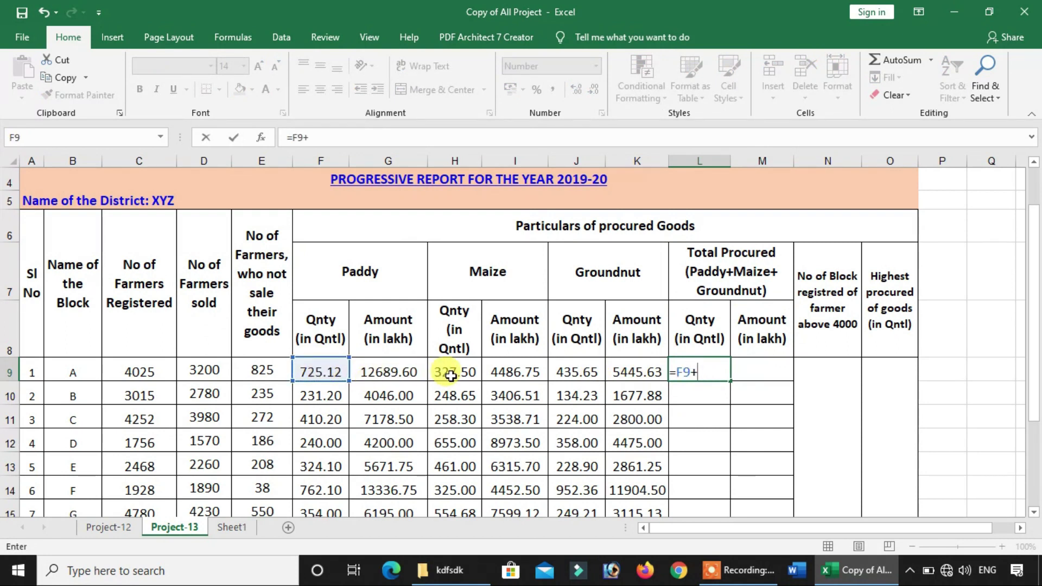
{"action": "left_click", "coordinate": [451, 374]}
{"action": "type", "text": "+"}
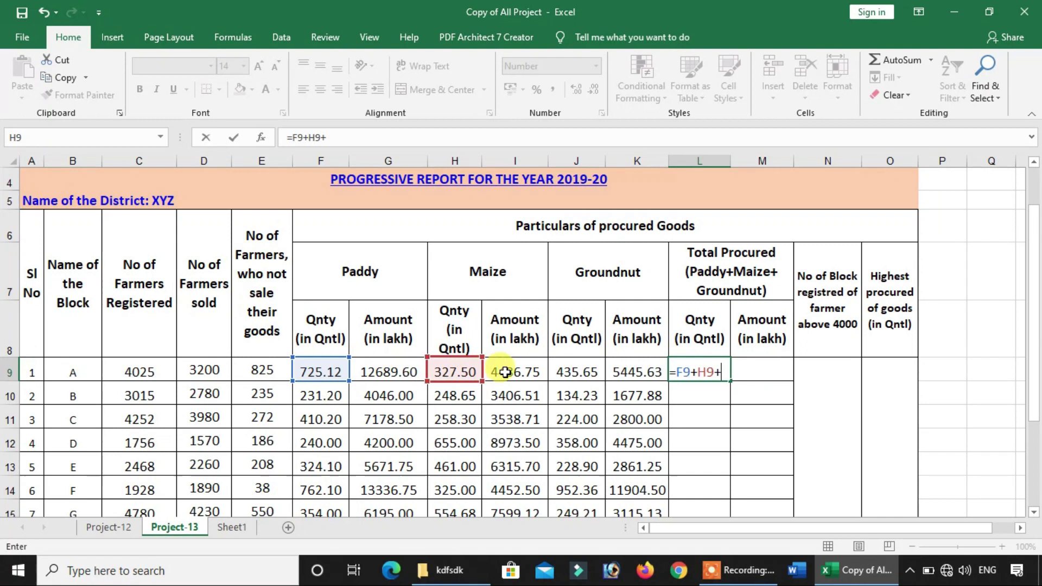
{"action": "left_click", "coordinate": [595, 373]}
{"action": "key", "text": "Return"}
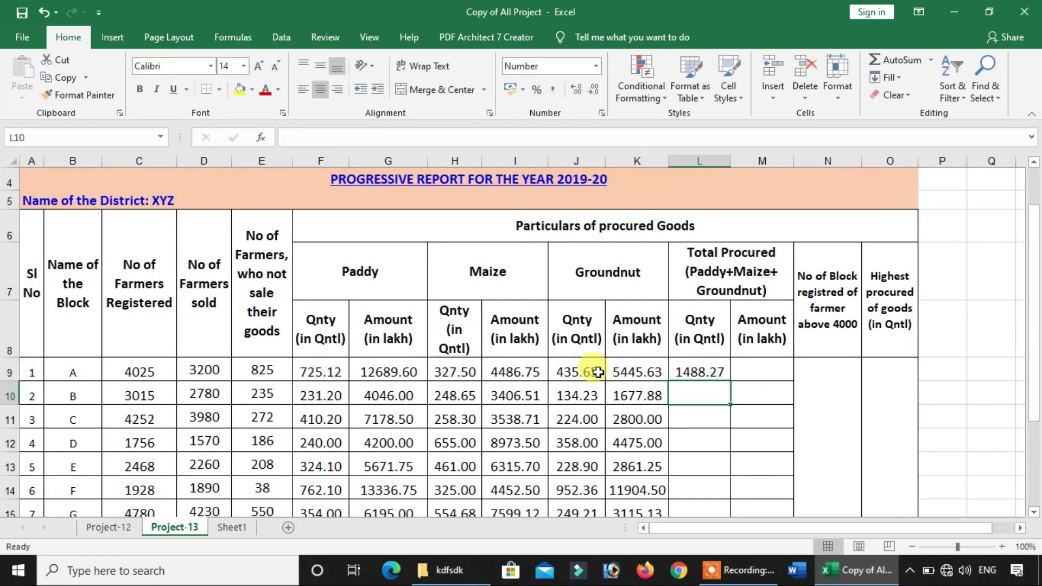
{"action": "left_click", "coordinate": [725, 371]}
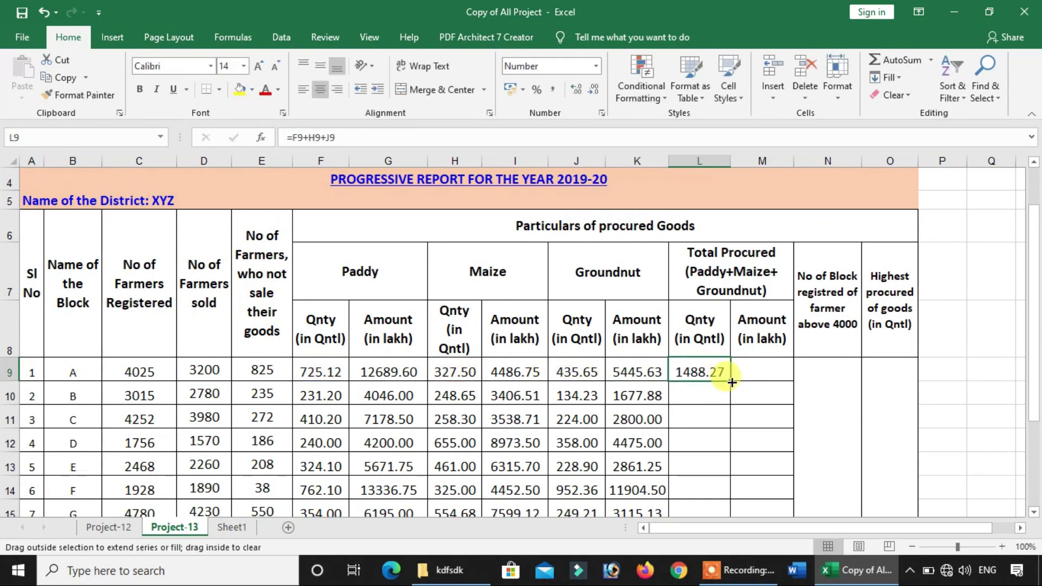
{"action": "double_click", "coordinate": [731, 380]}
{"action": "left_click", "coordinate": [720, 373]}
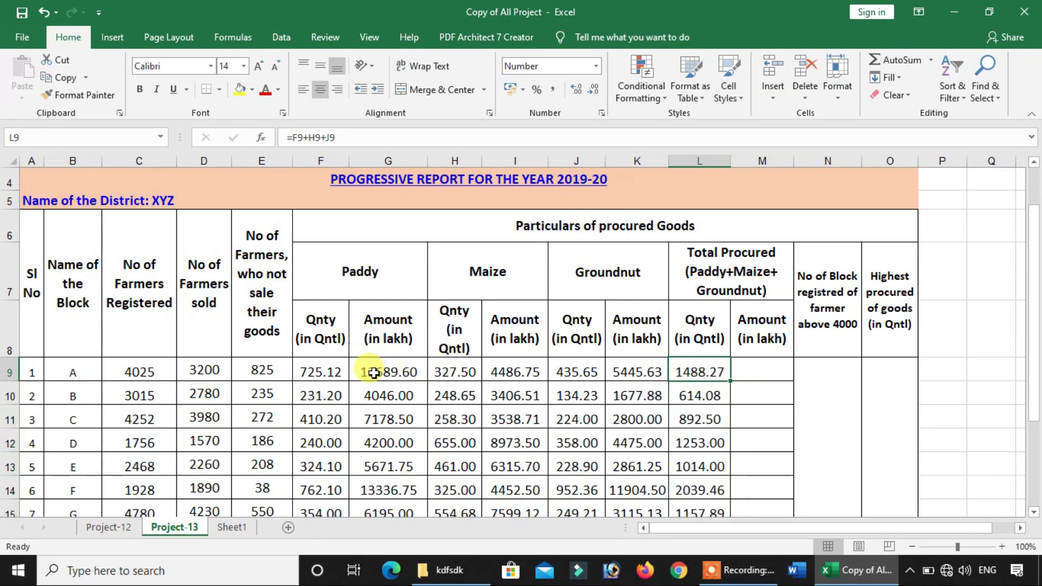
{"action": "left_click", "coordinate": [334, 370]}
{"action": "left_click", "coordinate": [775, 370]}
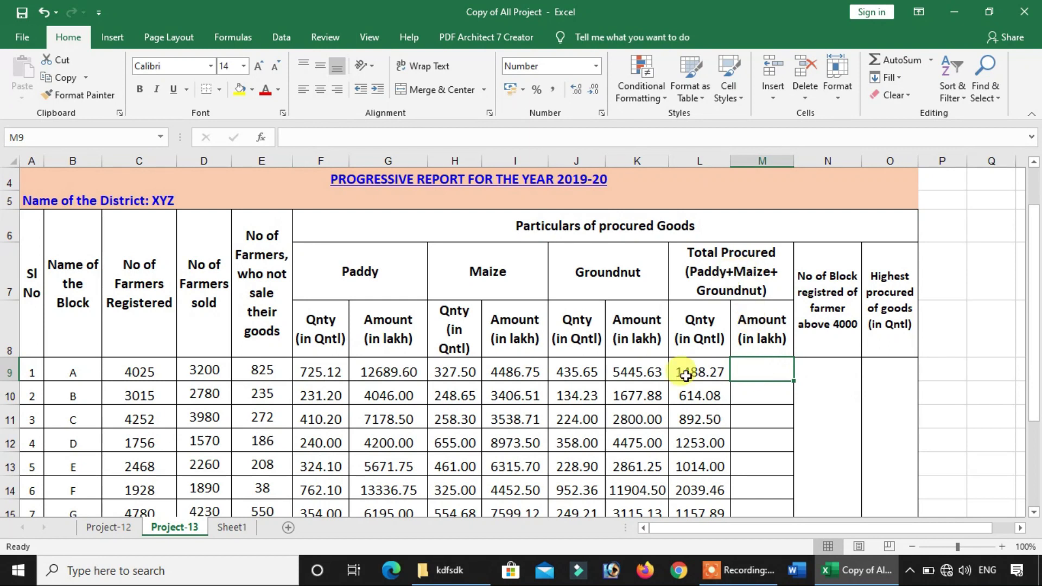
Enter =G9+I9+K9 in M9 for block A's total amount (22621.98) and fill it down to block J
{"action": "type", "text": "="}
{"action": "left_click", "coordinate": [371, 375]}
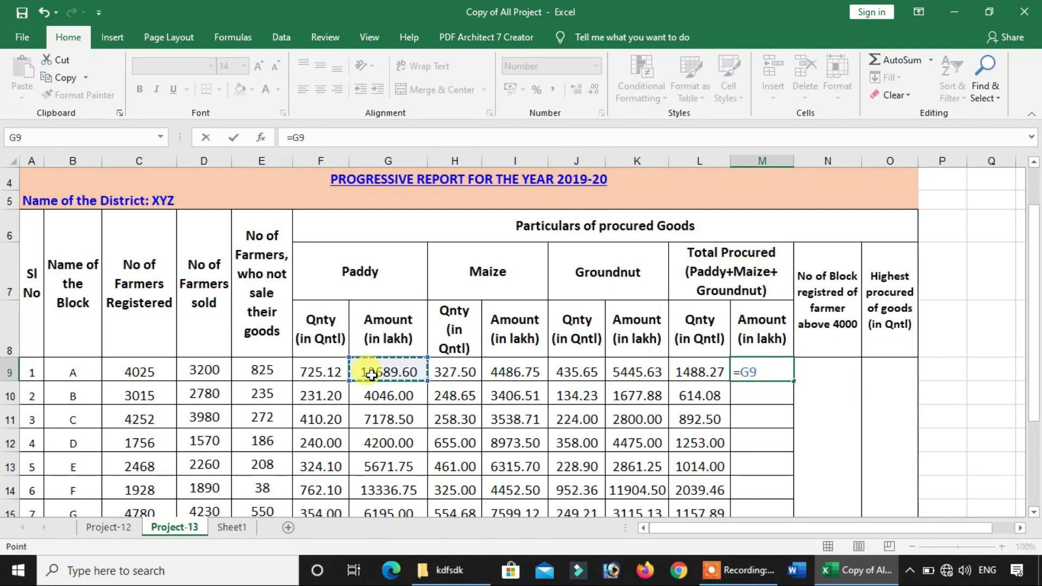
{"action": "left_click", "coordinate": [507, 372]}
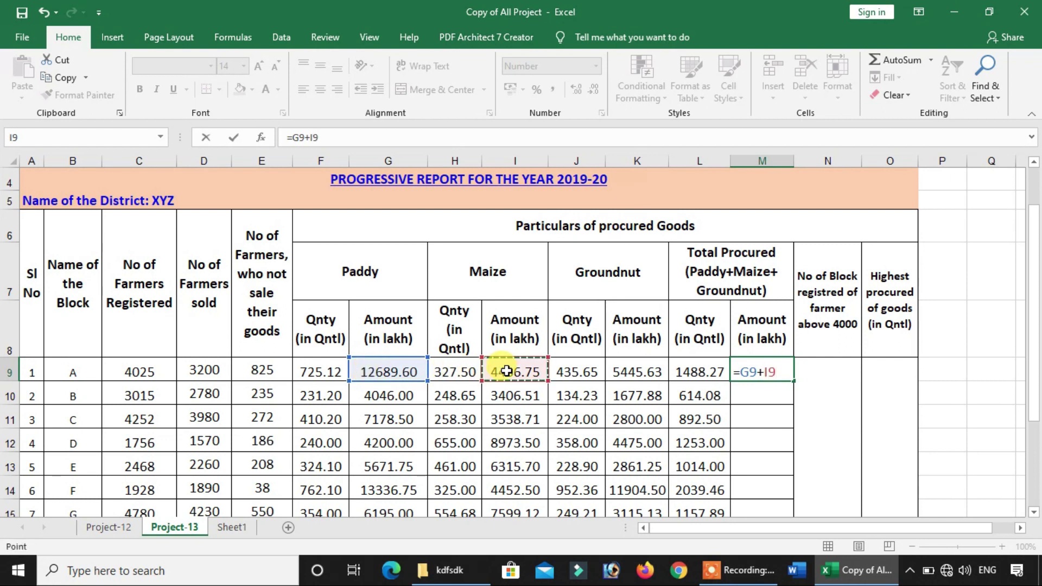
{"action": "left_click", "coordinate": [633, 372]}
{"action": "key", "text": "Return"}
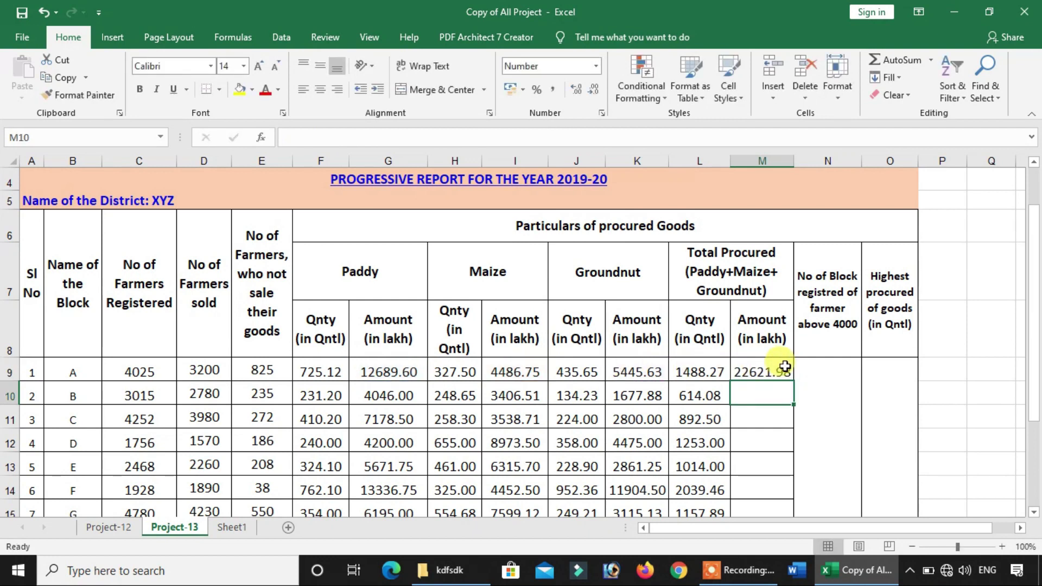
{"action": "left_click", "coordinate": [782, 372]}
{"action": "double_click", "coordinate": [795, 380]}
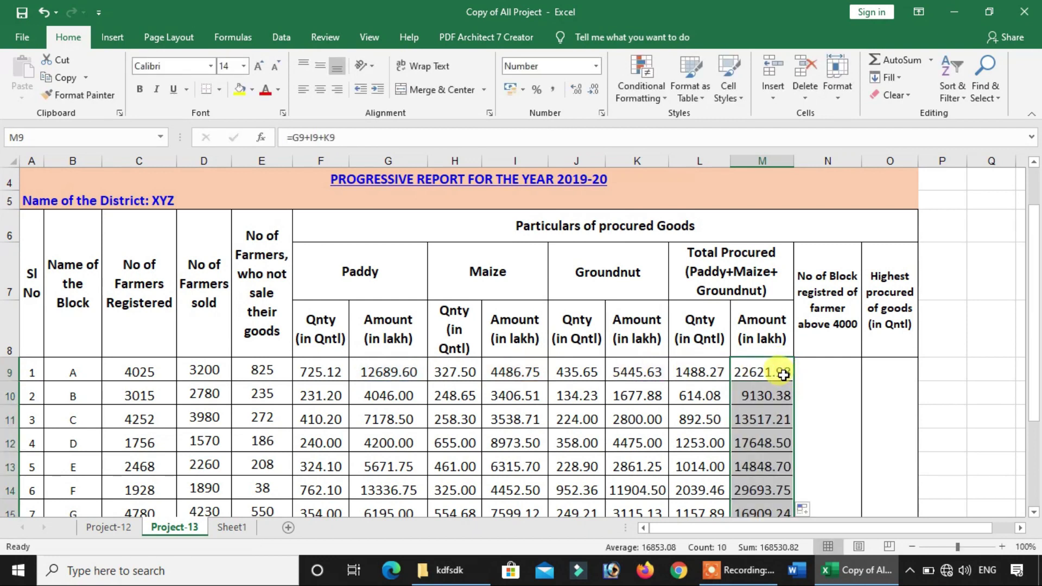
{"action": "scroll", "coordinate": [786, 384], "scroll_direction": "down", "scroll_amount": 1}
{"action": "scroll", "coordinate": [783, 382], "scroll_direction": "down", "scroll_amount": 1}
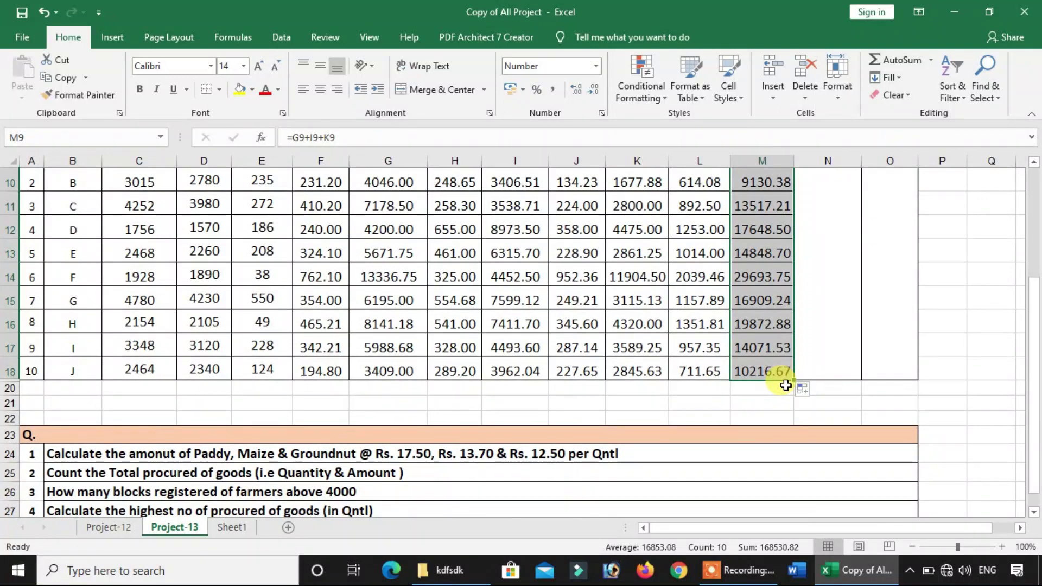
{"action": "scroll", "coordinate": [782, 382], "scroll_direction": "up", "scroll_amount": 1}
{"action": "scroll", "coordinate": [726, 298], "scroll_direction": "up", "scroll_amount": 1}
{"action": "left_click", "coordinate": [727, 263]}
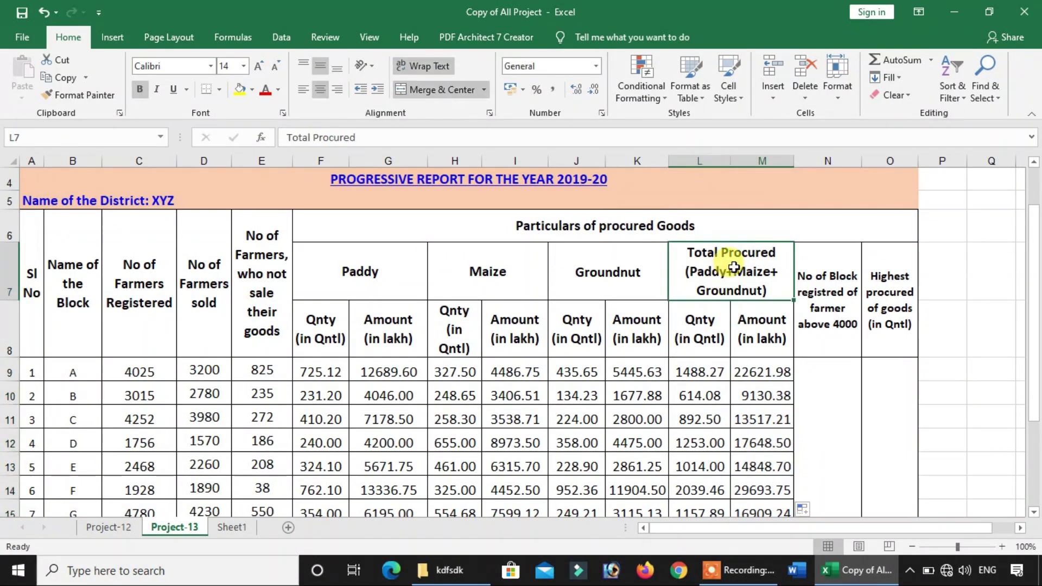
{"action": "left_click_drag", "start_coordinate": [356, 267], "coordinate": [577, 263]}
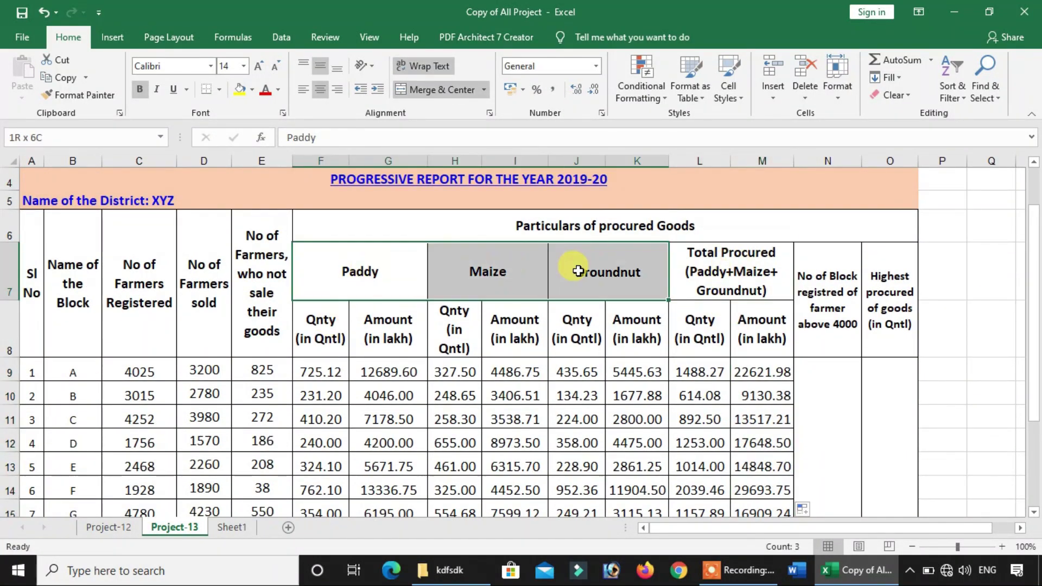
{"action": "left_click", "coordinate": [694, 336]}
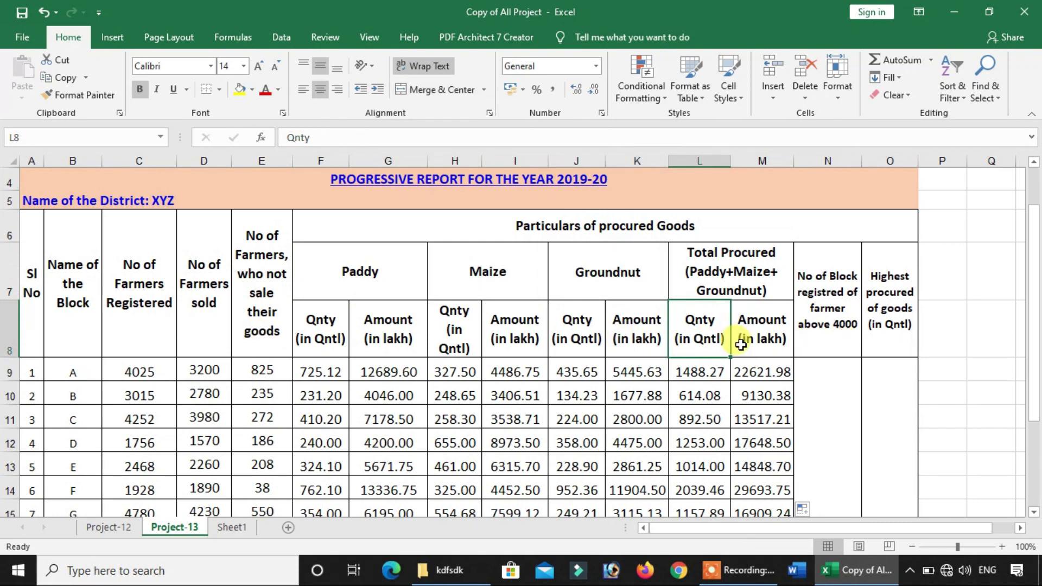
{"action": "left_click", "coordinate": [740, 341]}
{"action": "scroll", "coordinate": [421, 302], "scroll_direction": "down", "scroll_amount": 2}
{"action": "scroll", "coordinate": [540, 366], "scroll_direction": "down", "scroll_amount": 1}
{"action": "scroll", "coordinate": [203, 442], "scroll_direction": "down", "scroll_amount": 2}
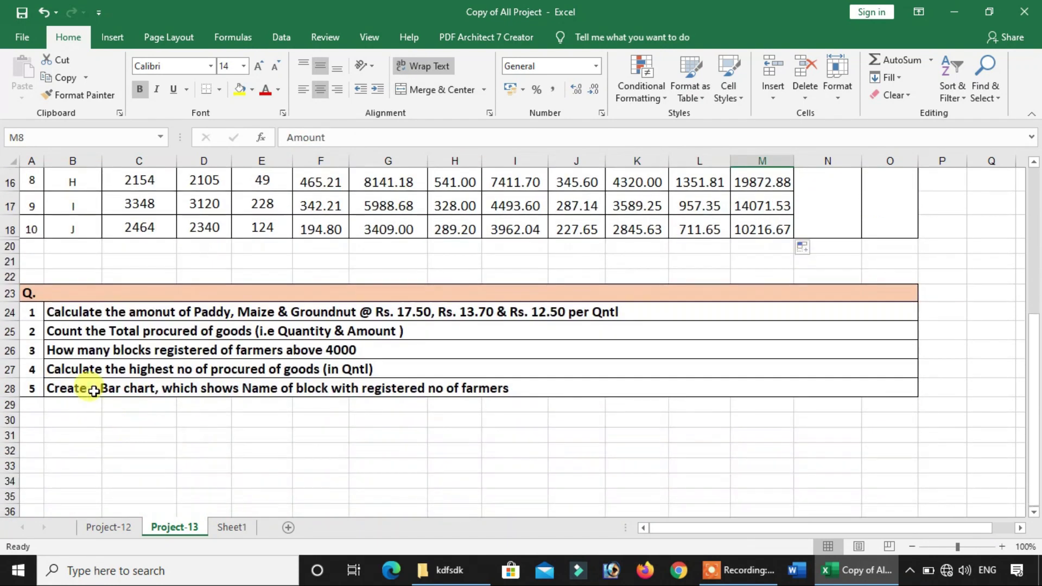
{"action": "left_click", "coordinate": [86, 369]}
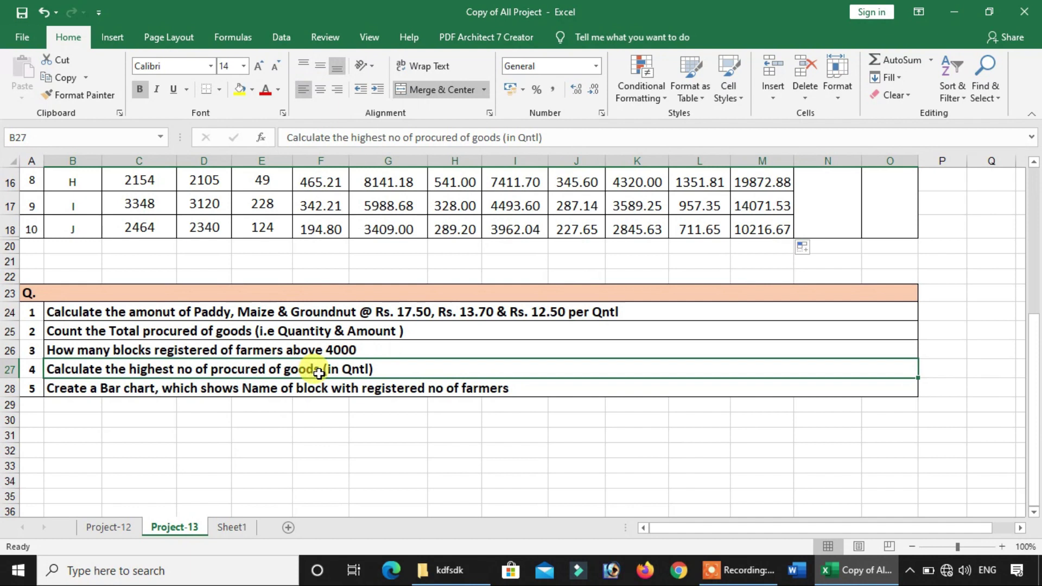
{"action": "scroll", "coordinate": [725, 379], "scroll_direction": "up", "scroll_amount": 1}
{"action": "scroll", "coordinate": [724, 377], "scroll_direction": "up", "scroll_amount": 1}
{"action": "scroll", "coordinate": [274, 432], "scroll_direction": "down", "scroll_amount": 1}
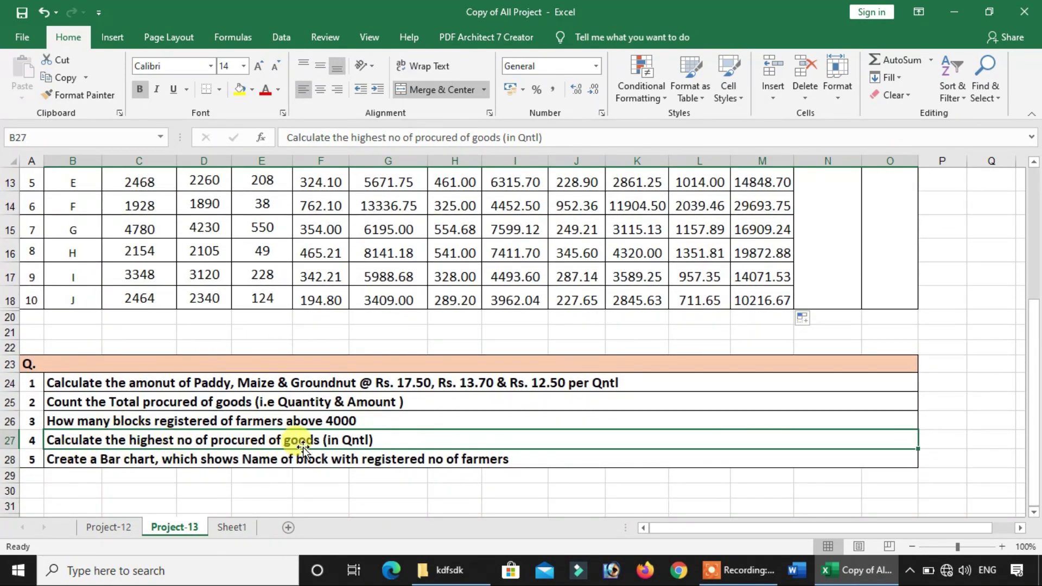
{"action": "scroll", "coordinate": [624, 396], "scroll_direction": "up", "scroll_amount": 2}
{"action": "scroll", "coordinate": [801, 376], "scroll_direction": "up", "scroll_amount": 1}
{"action": "left_click", "coordinate": [825, 385]}
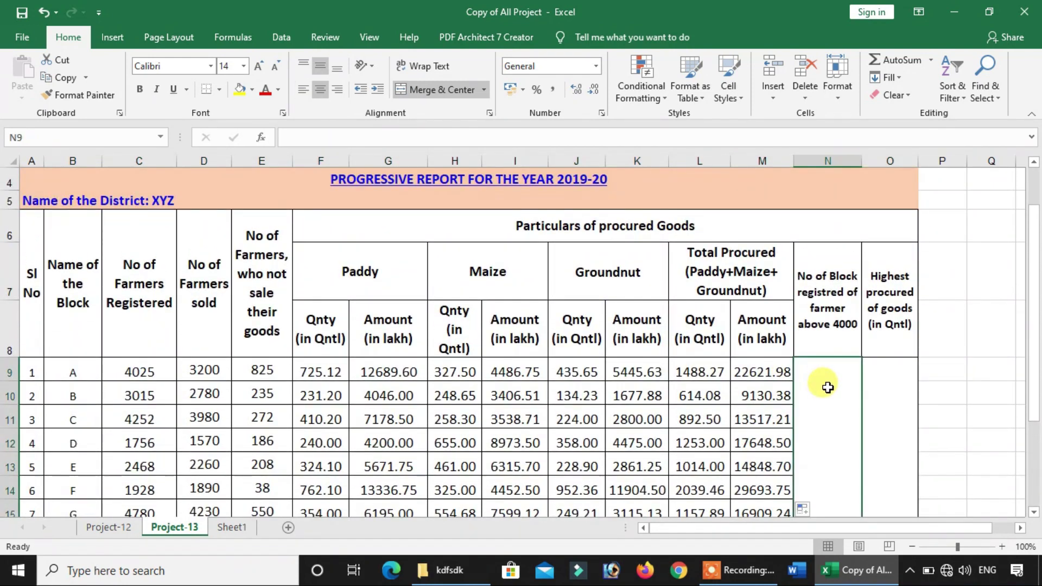
{"action": "scroll", "coordinate": [826, 384], "scroll_direction": "down", "scroll_amount": 3}
{"action": "scroll", "coordinate": [826, 384], "scroll_direction": "up", "scroll_amount": 2}
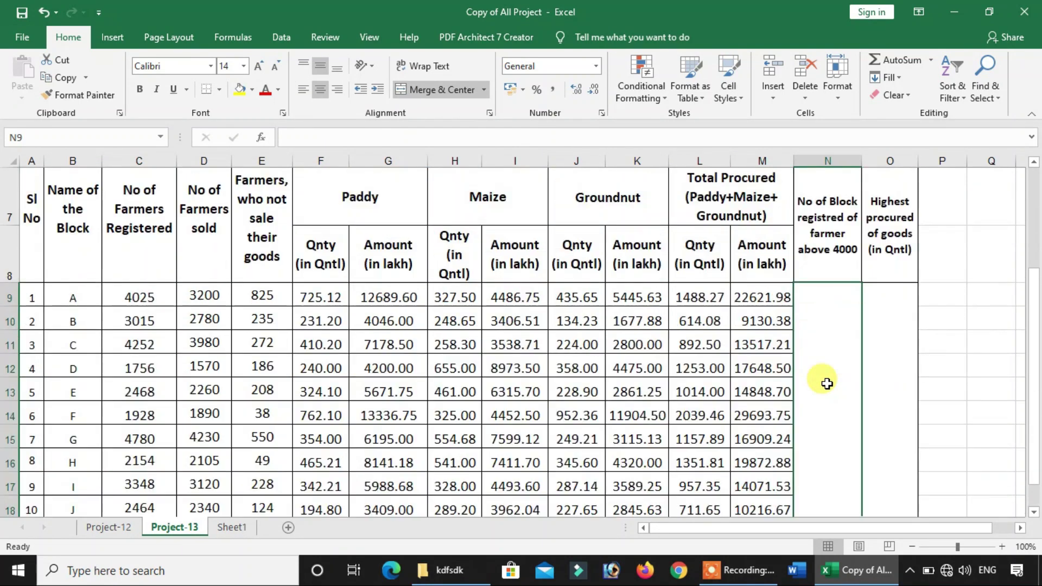
{"action": "scroll", "coordinate": [751, 374], "scroll_direction": "down", "scroll_amount": 3}
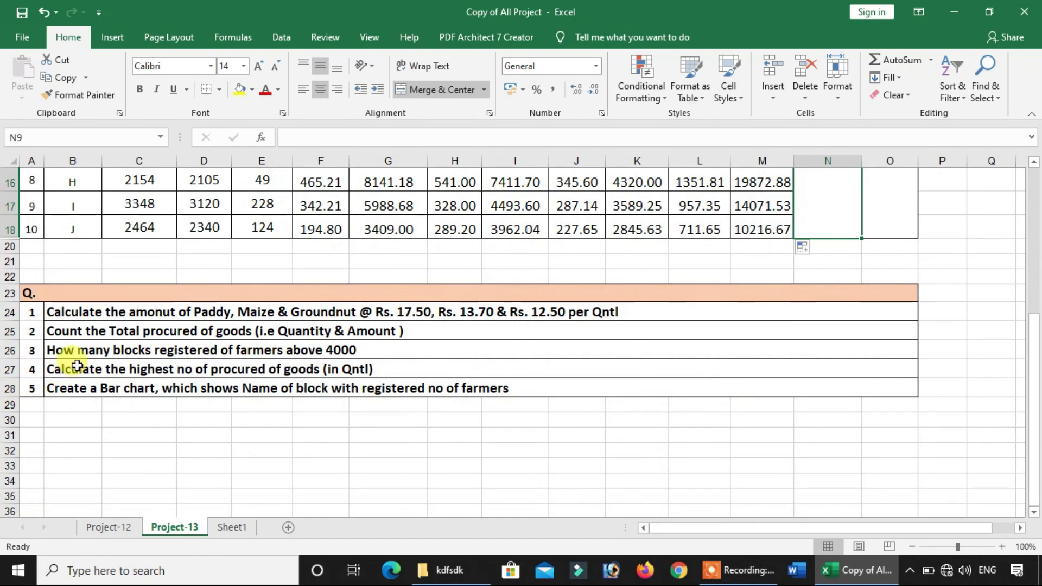
{"action": "left_click", "coordinate": [96, 360]}
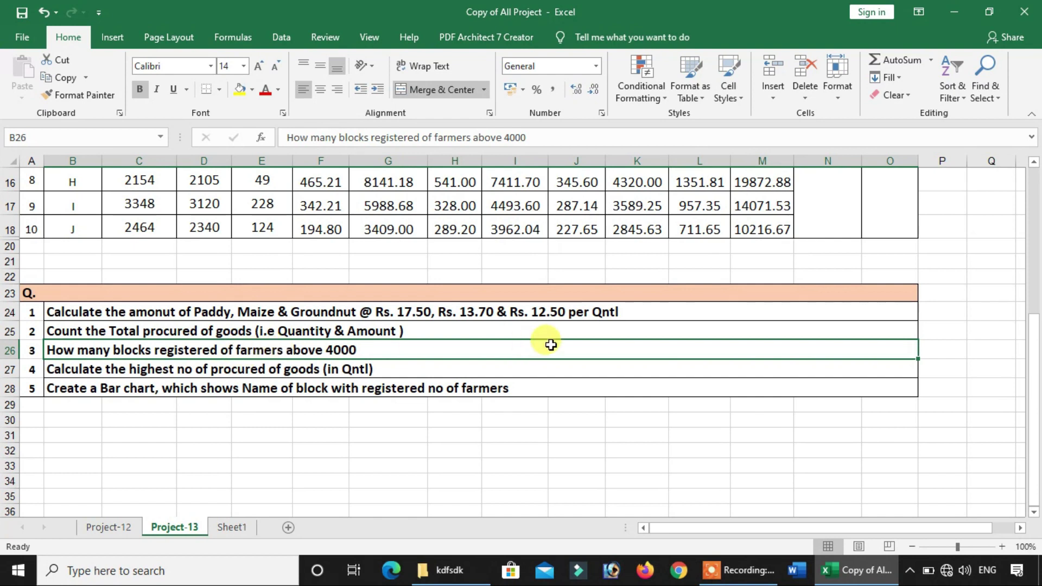
{"action": "scroll", "coordinate": [549, 342], "scroll_direction": "up", "scroll_amount": 2}
{"action": "scroll", "coordinate": [930, 240], "scroll_direction": "up", "scroll_amount": 2}
{"action": "left_click", "coordinate": [802, 292]}
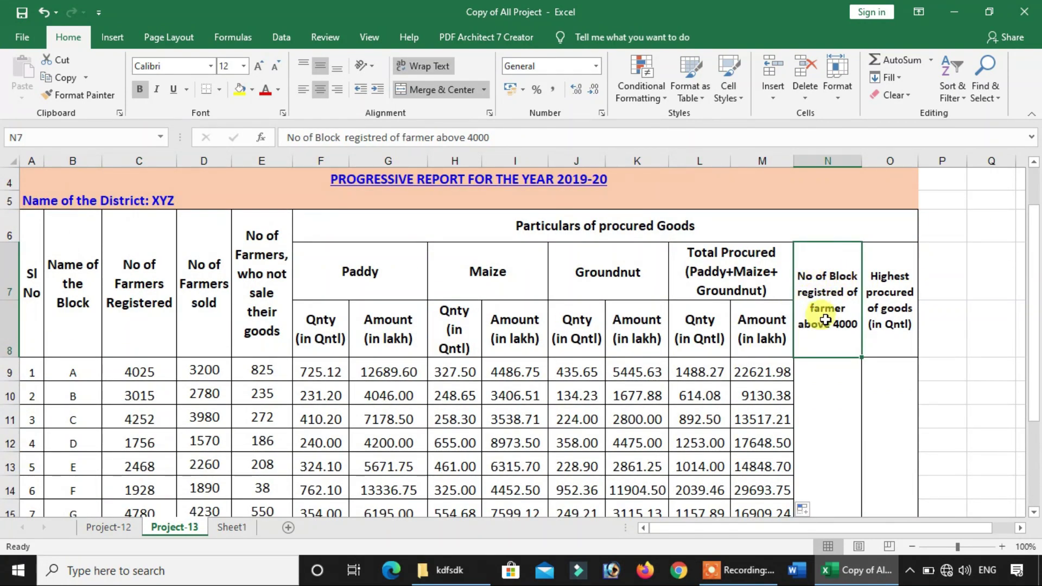
{"action": "scroll", "coordinate": [814, 337], "scroll_direction": "down", "scroll_amount": 3}
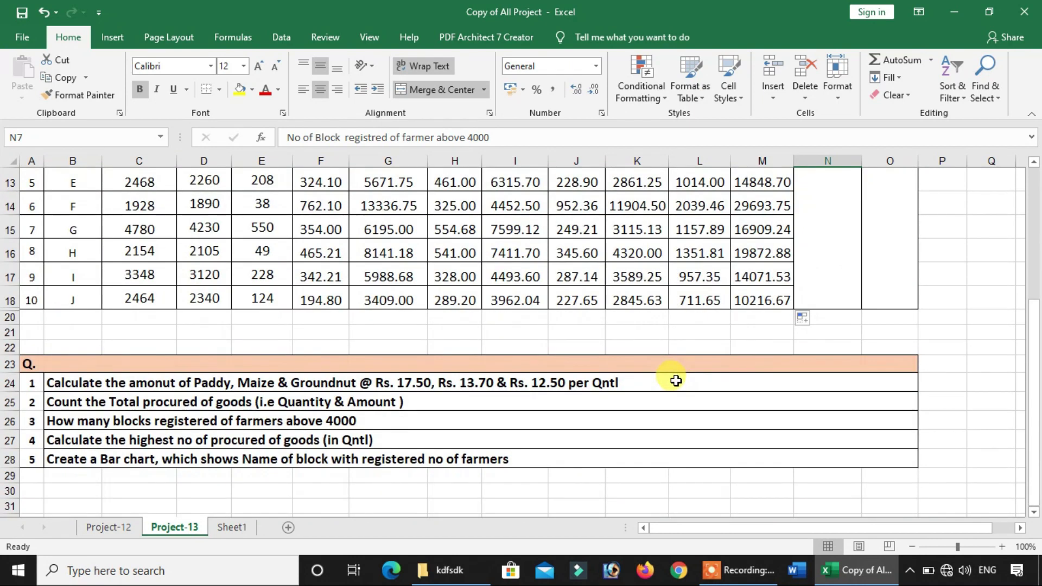
{"action": "left_click", "coordinate": [163, 419]}
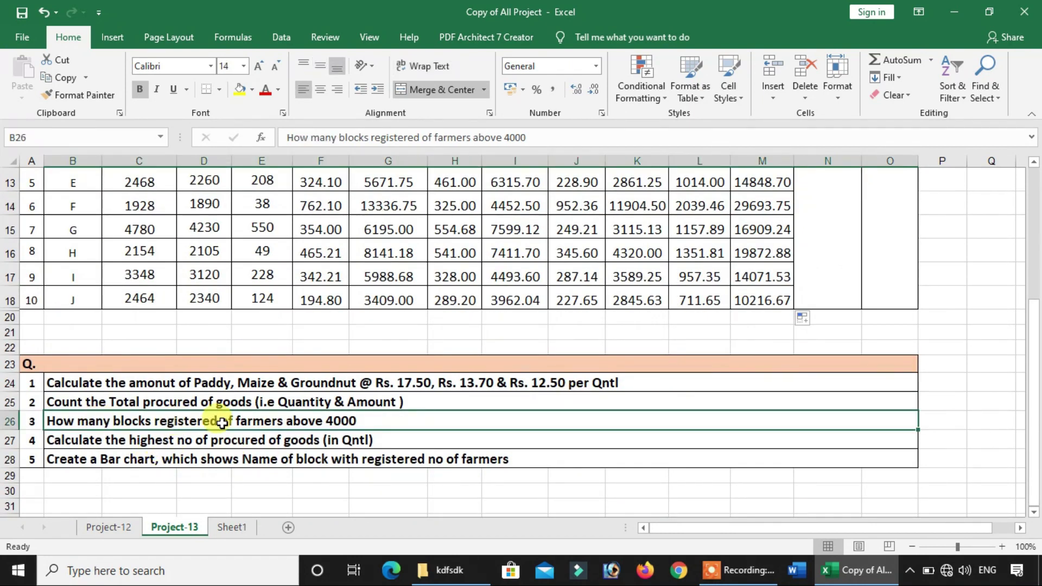
{"action": "scroll", "coordinate": [727, 359], "scroll_direction": "up", "scroll_amount": 2}
{"action": "left_click", "coordinate": [837, 333]}
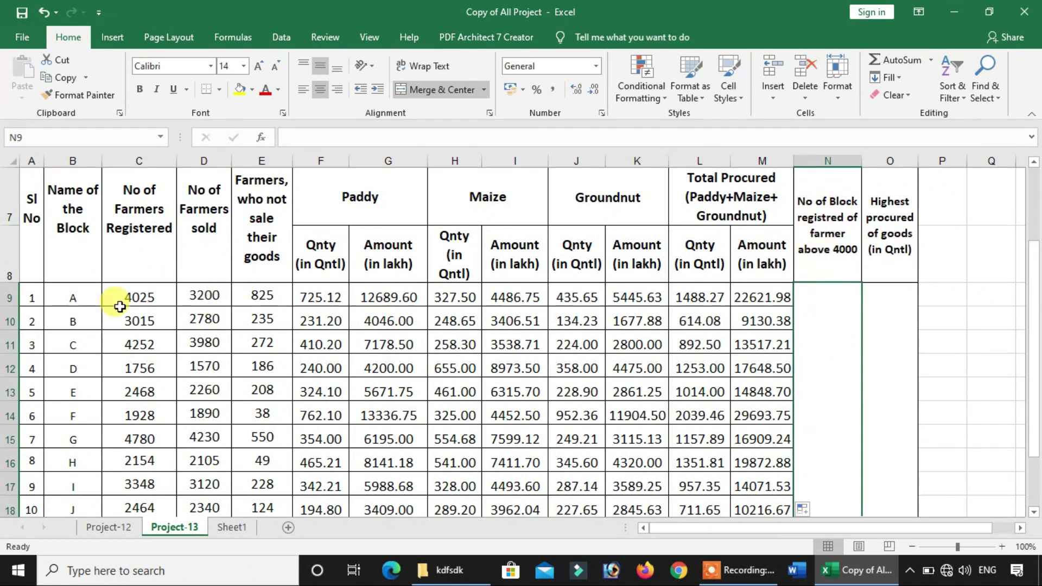
{"action": "left_click_drag", "start_coordinate": [139, 297], "coordinate": [142, 462]}
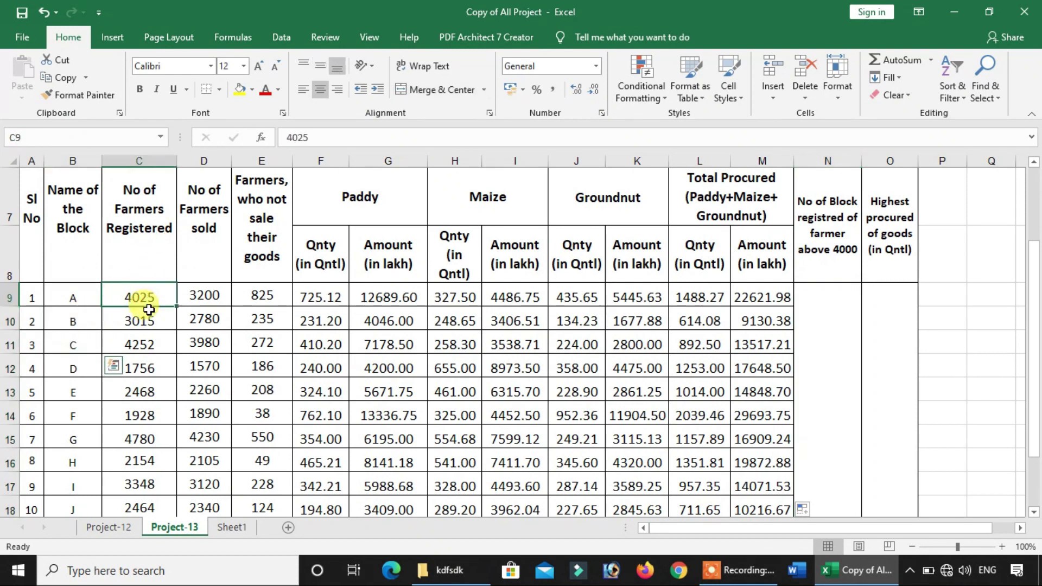
{"action": "left_click_drag", "start_coordinate": [139, 297], "coordinate": [148, 447]}
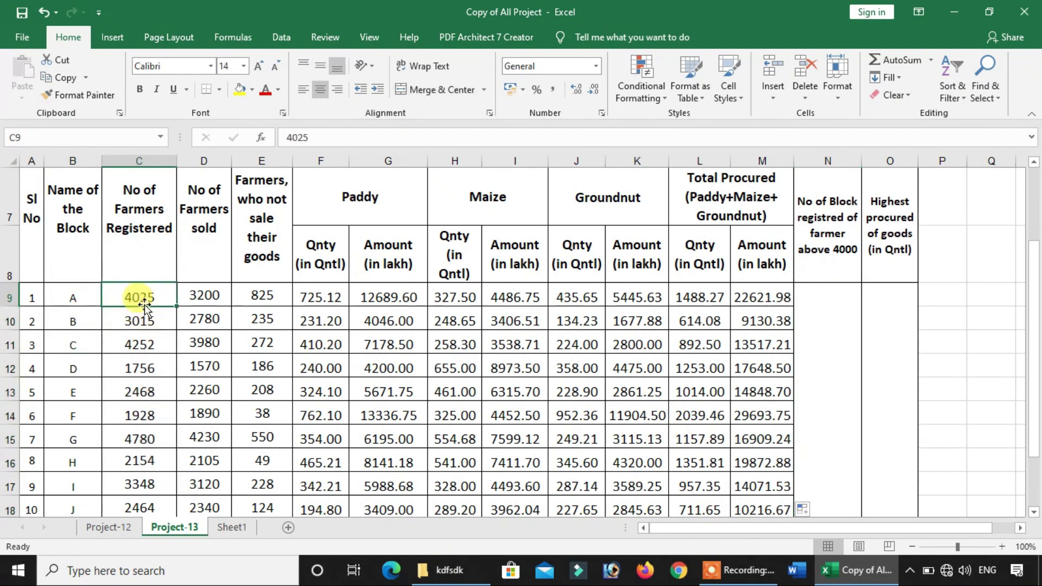
{"action": "left_click", "coordinate": [840, 348]}
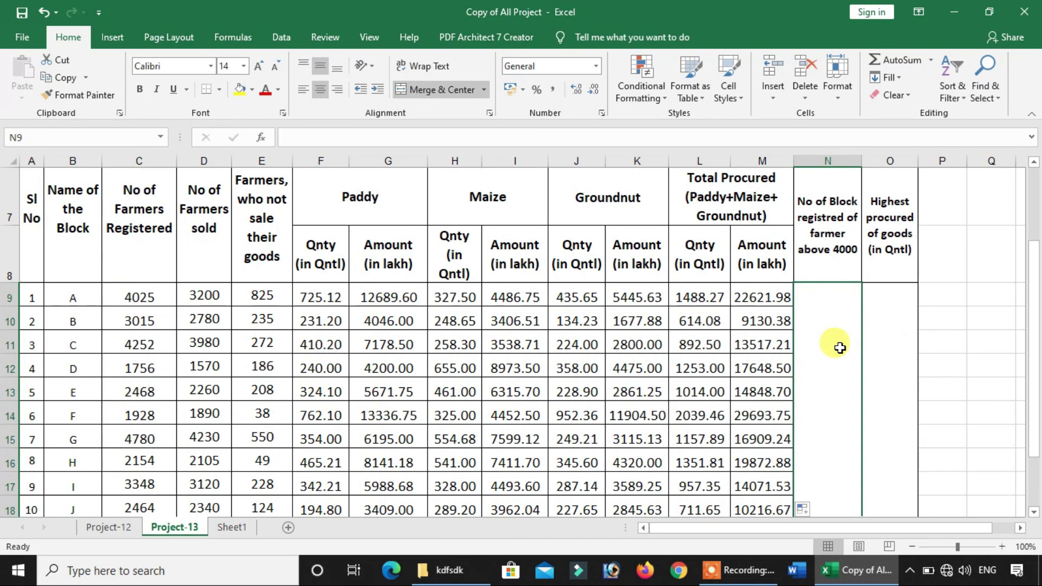
Count registered-farmer values above 4000 in N9 with =COUNTIF(C9:C18,">4000")
{"action": "type", "text": "="}
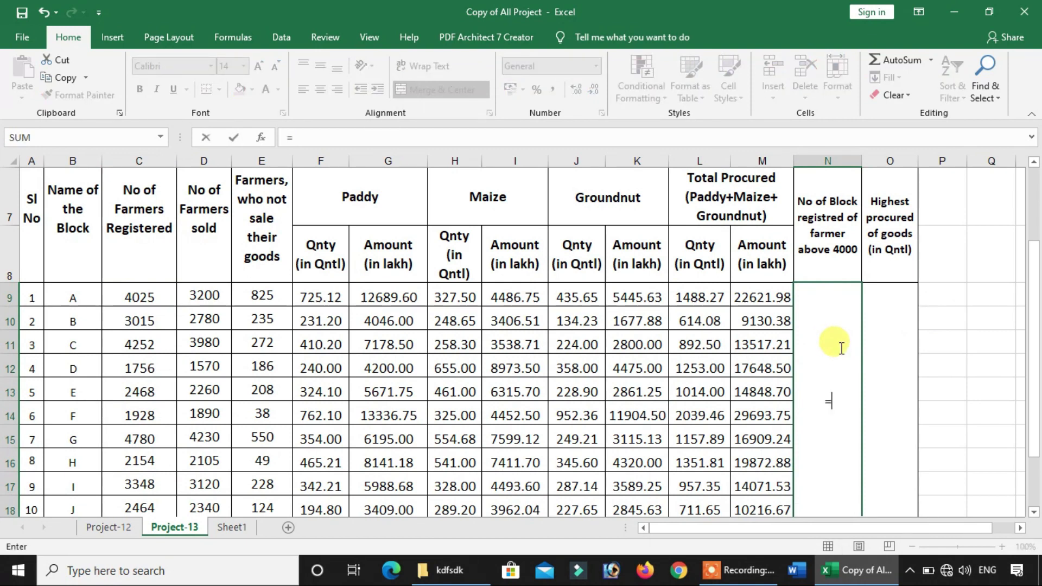
{"action": "type", "text": "coun"}
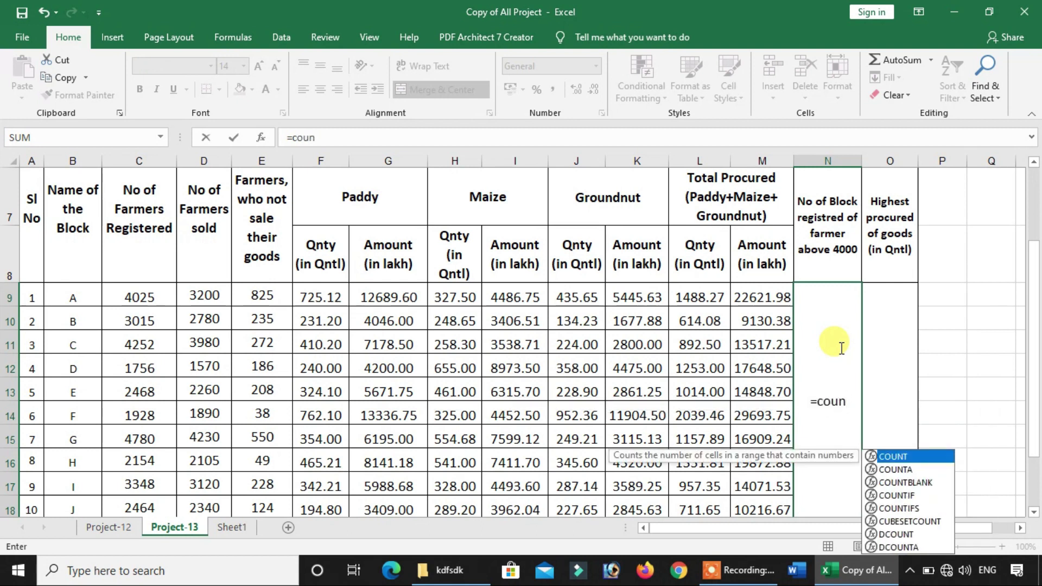
{"action": "type", "text": "ti"}
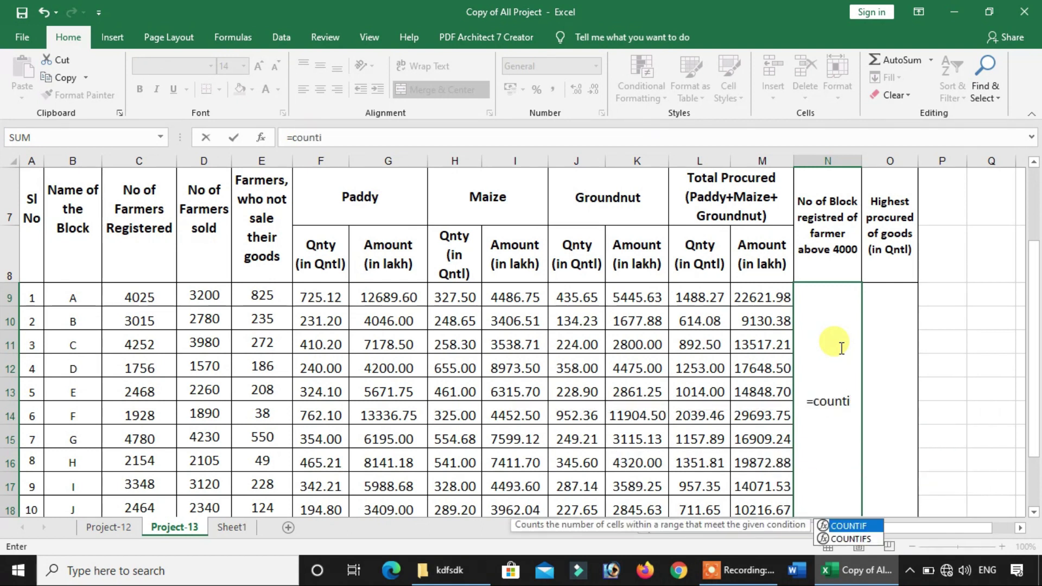
{"action": "type", "text": "f("}
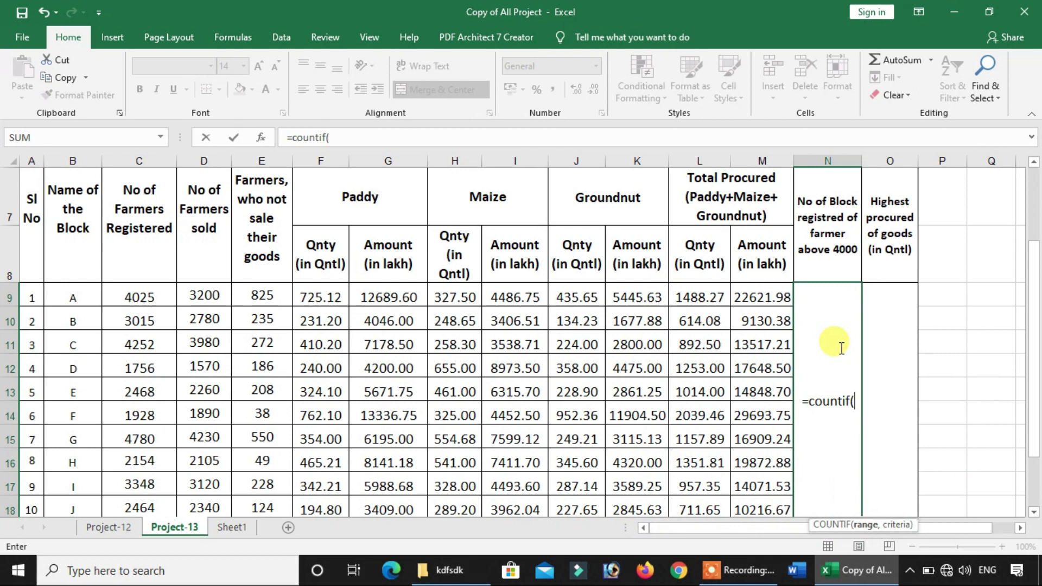
{"action": "mouse_move", "coordinate": [146, 298]}
{"action": "left_mouse_down"}
{"action": "mouse_move", "coordinate": [159, 532]}
{"action": "mouse_move", "coordinate": [211, 423]}
{"action": "left_mouse_up"}
{"action": "scroll", "coordinate": [212, 422], "scroll_direction": "down", "scroll_amount": 2}
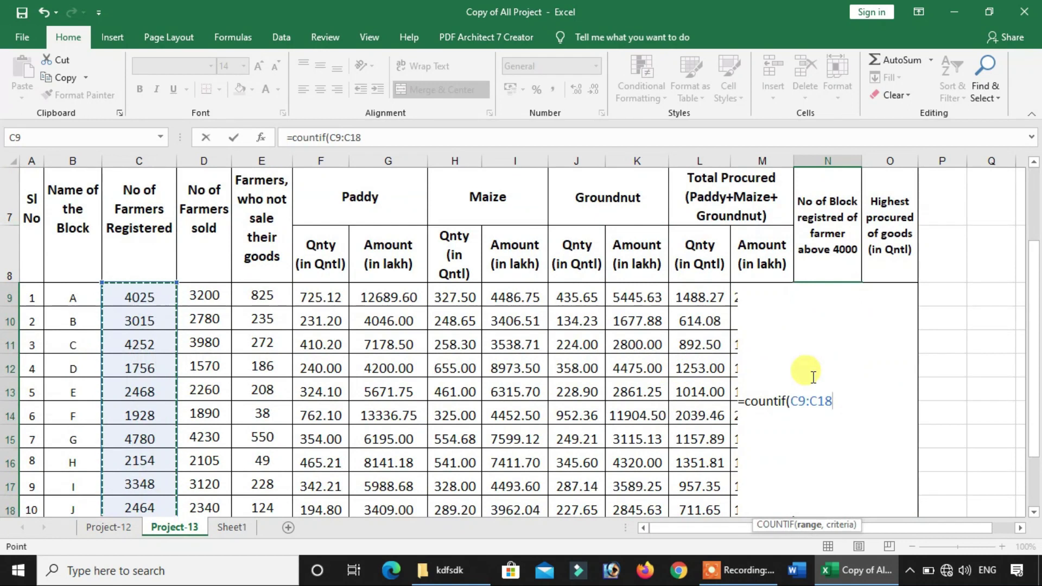
{"action": "type", "text": ",\">4000"}
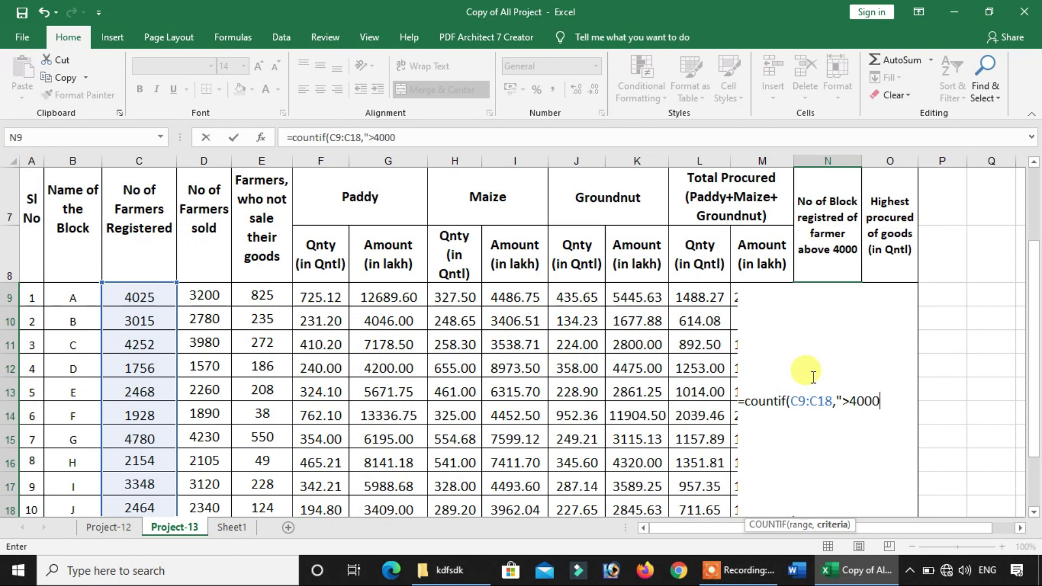
{"action": "type", "text": ")"}
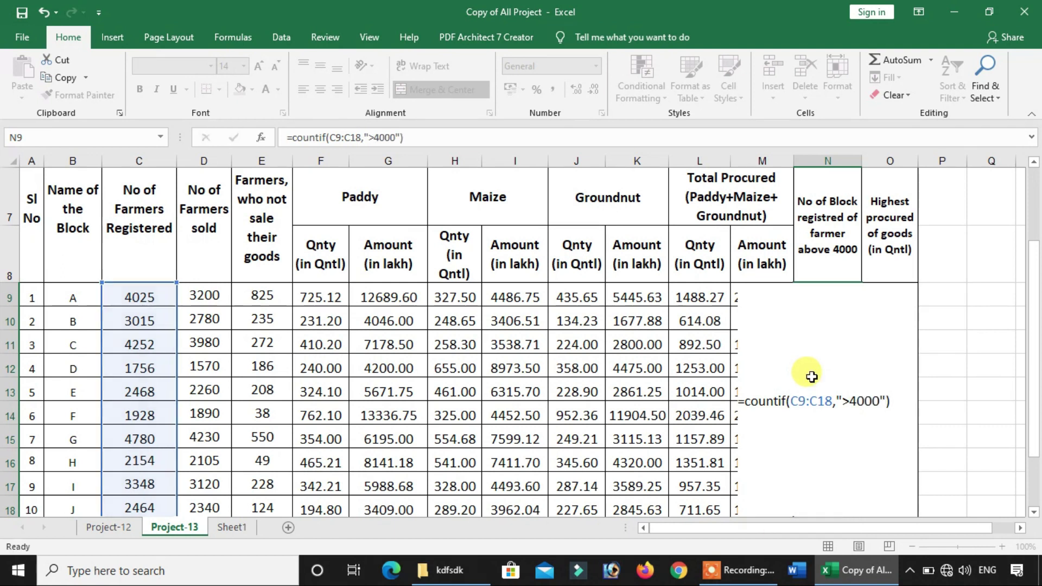
{"action": "key", "text": "Return"}
Verify the result of 3 against blocks A, C and G (4025, 4252, 4780) and the formula's range
{"action": "left_click", "coordinate": [811, 376]}
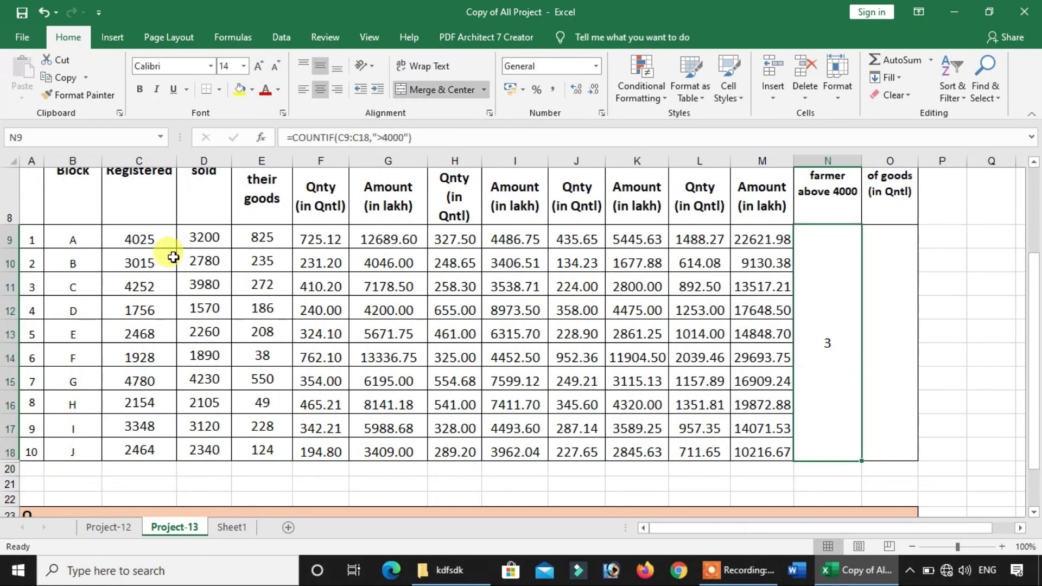
{"action": "left_click", "coordinate": [154, 242]}
{"action": "left_click", "coordinate": [140, 286]}
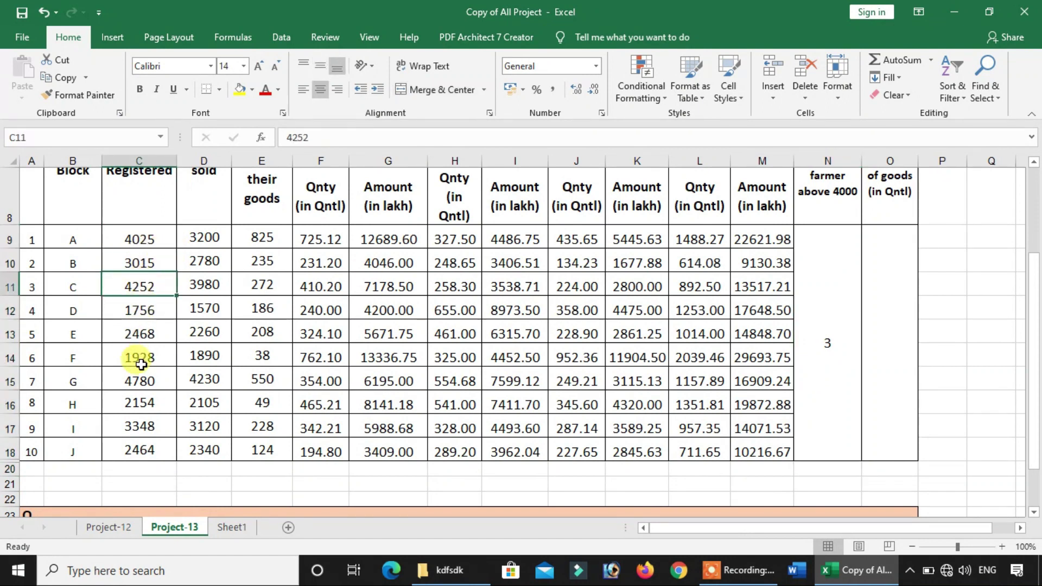
{"action": "left_click", "coordinate": [141, 383]}
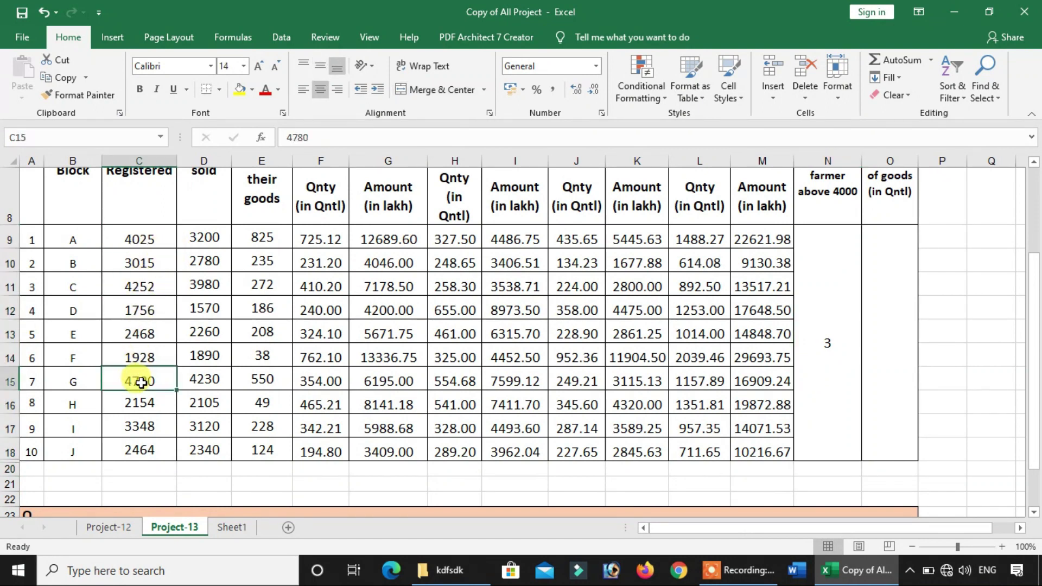
{"action": "double_click", "coordinate": [806, 344]}
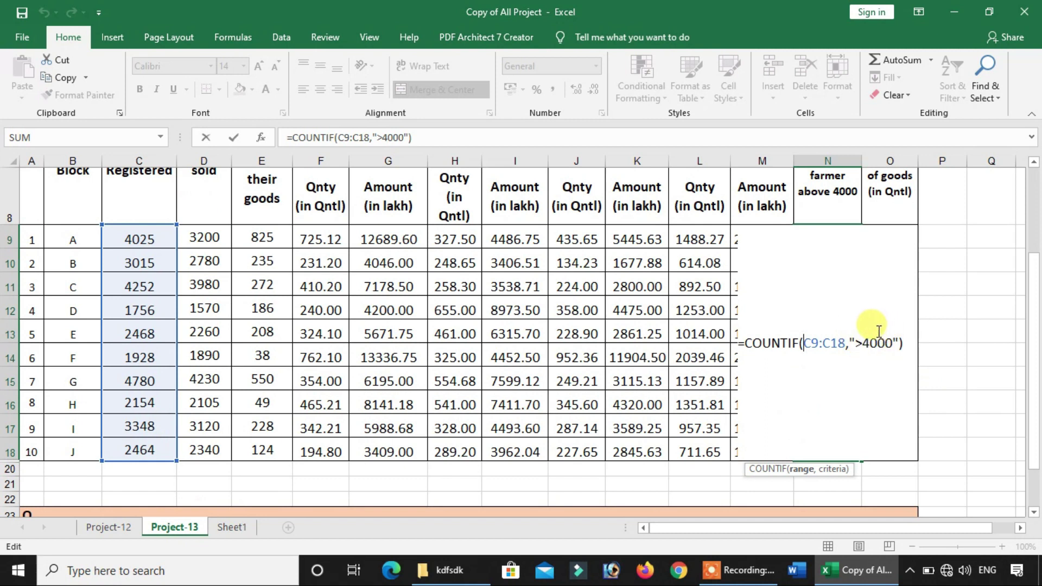
{"action": "key", "text": "Return"}
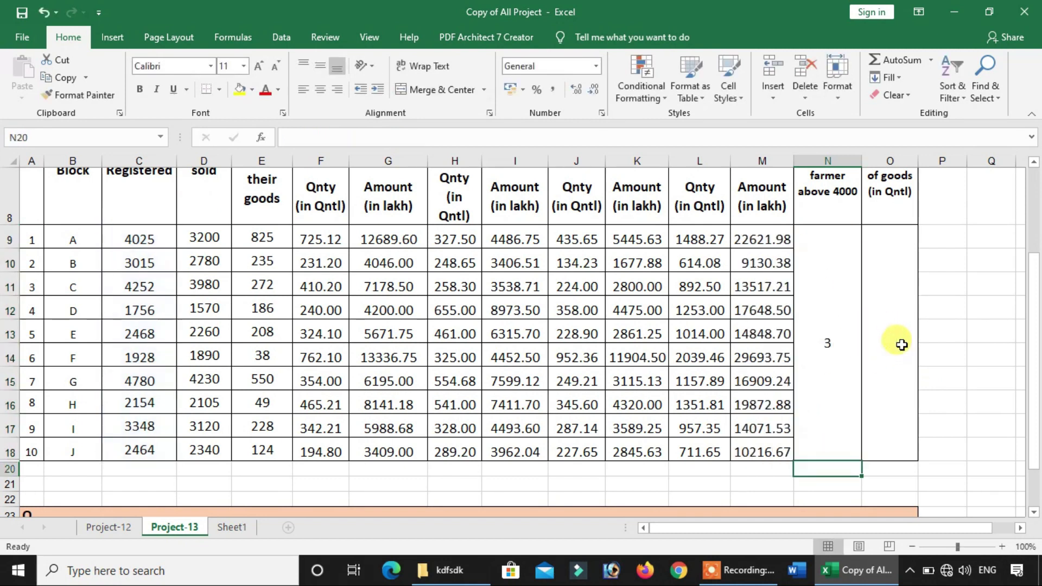
{"action": "left_click", "coordinate": [821, 330]}
{"action": "scroll", "coordinate": [831, 268], "scroll_direction": "up", "scroll_amount": 1}
{"action": "left_click", "coordinate": [832, 268]}
{"action": "left_click", "coordinate": [845, 369]}
{"action": "scroll", "coordinate": [276, 472], "scroll_direction": "down", "scroll_amount": 2}
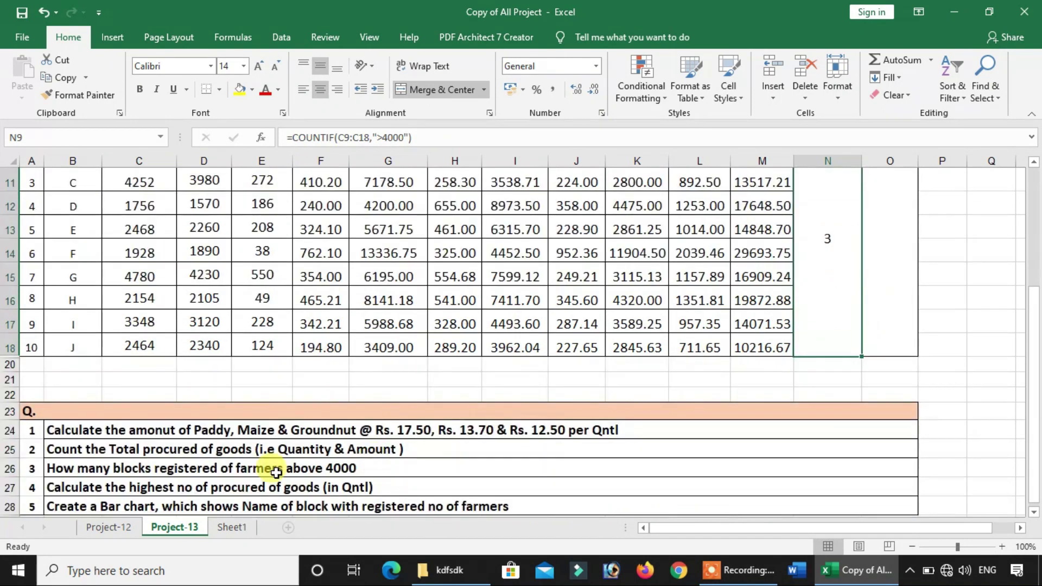
{"action": "scroll", "coordinate": [96, 474], "scroll_direction": "down", "scroll_amount": 1}
{"action": "left_click", "coordinate": [136, 417]}
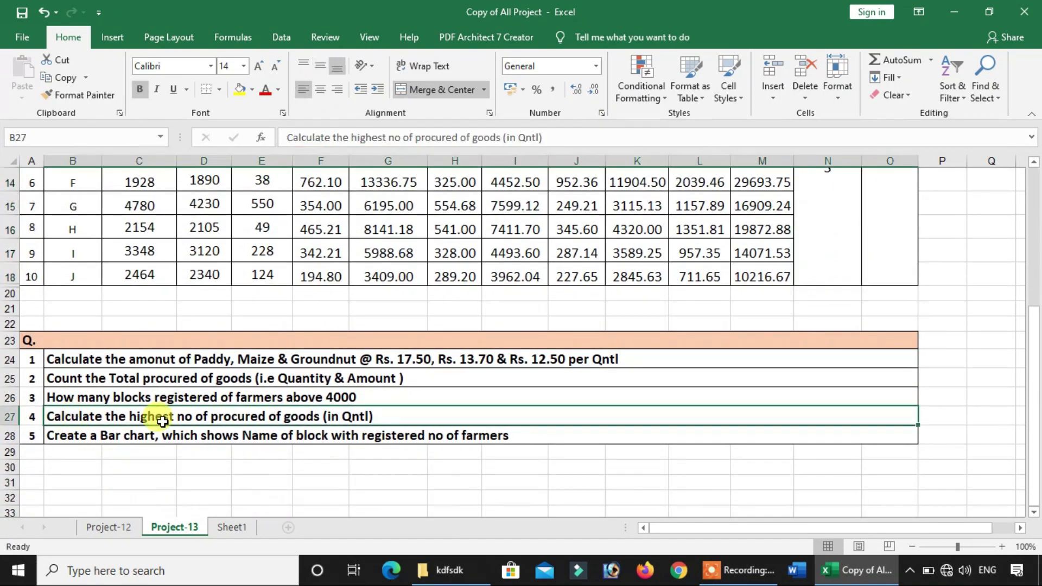
{"action": "scroll", "coordinate": [424, 423], "scroll_direction": "up", "scroll_amount": 2}
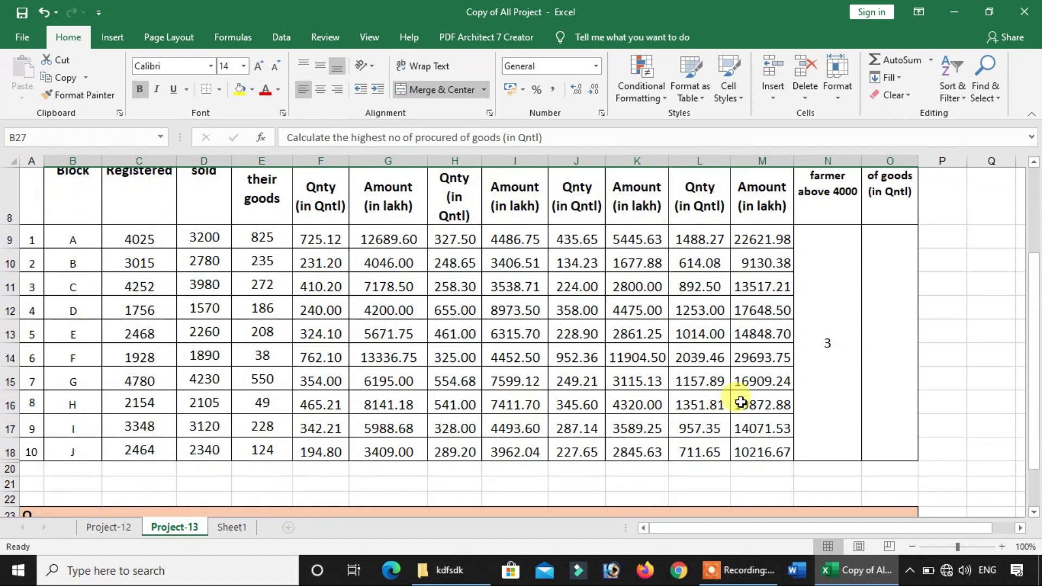
{"action": "left_click", "coordinate": [862, 337]}
{"action": "scroll", "coordinate": [766, 278], "scroll_direction": "up", "scroll_amount": 2}
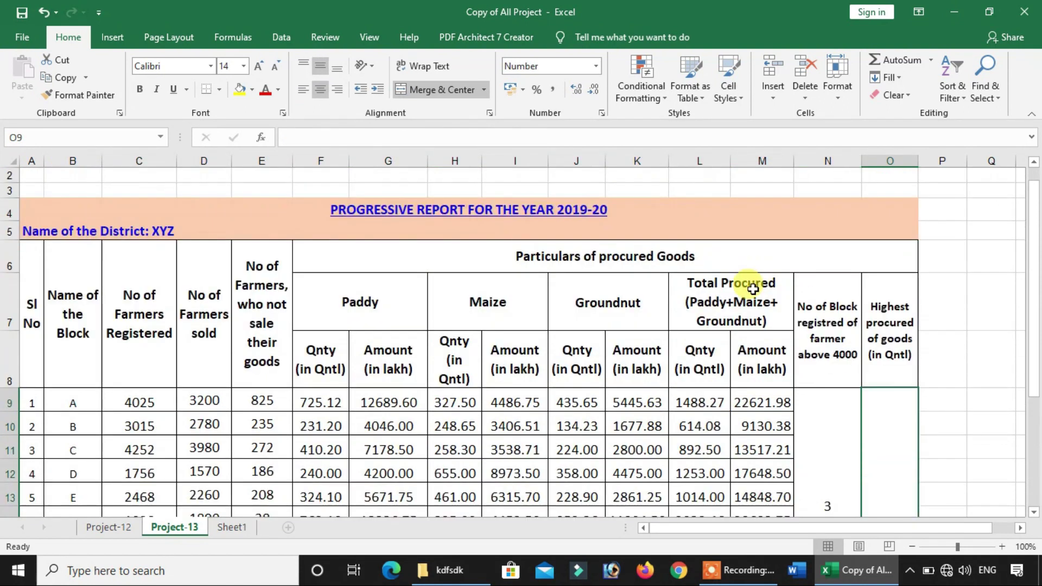
{"action": "left_click", "coordinate": [713, 307]}
{"action": "scroll", "coordinate": [751, 309], "scroll_direction": "down", "scroll_amount": 1}
{"action": "mouse_move", "coordinate": [698, 347]}
{"action": "left_mouse_down"}
{"action": "mouse_move", "coordinate": [702, 500]}
{"action": "mouse_move", "coordinate": [704, 453]}
{"action": "left_mouse_up"}
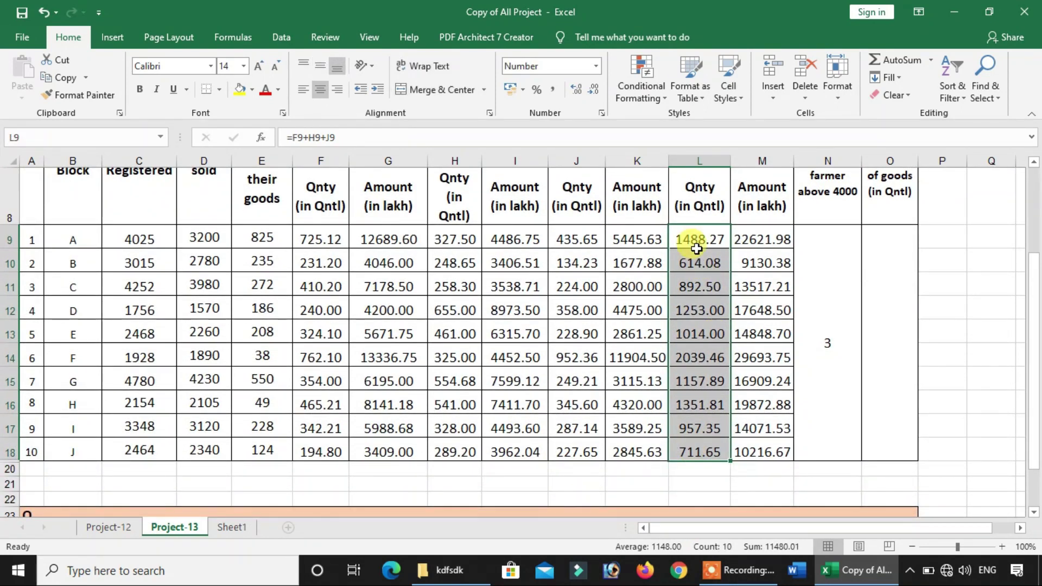
{"action": "left_click", "coordinate": [882, 335]}
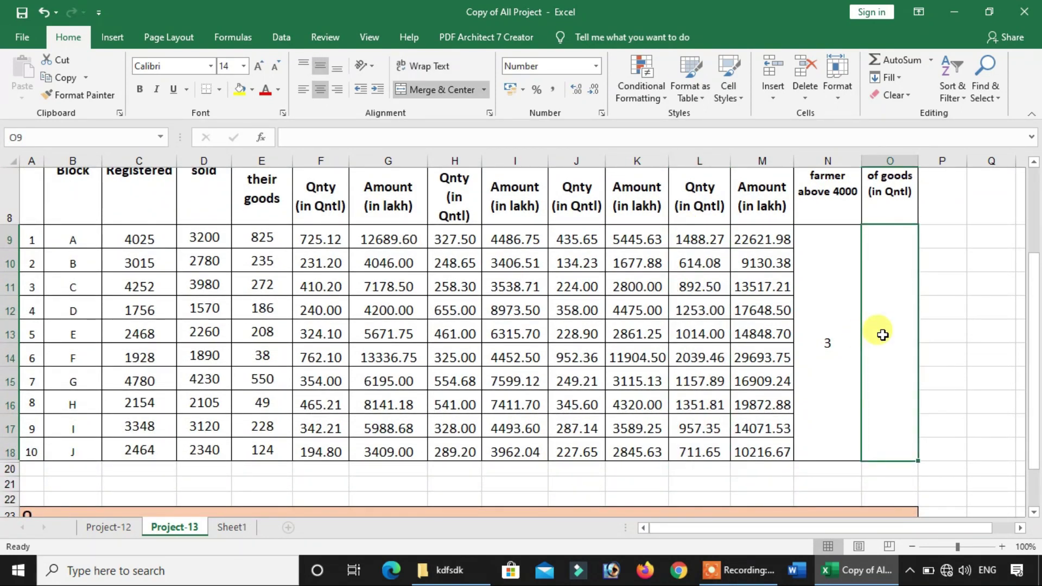
{"action": "type", "text": "=c"}
{"action": "key", "text": "BackSpace"}
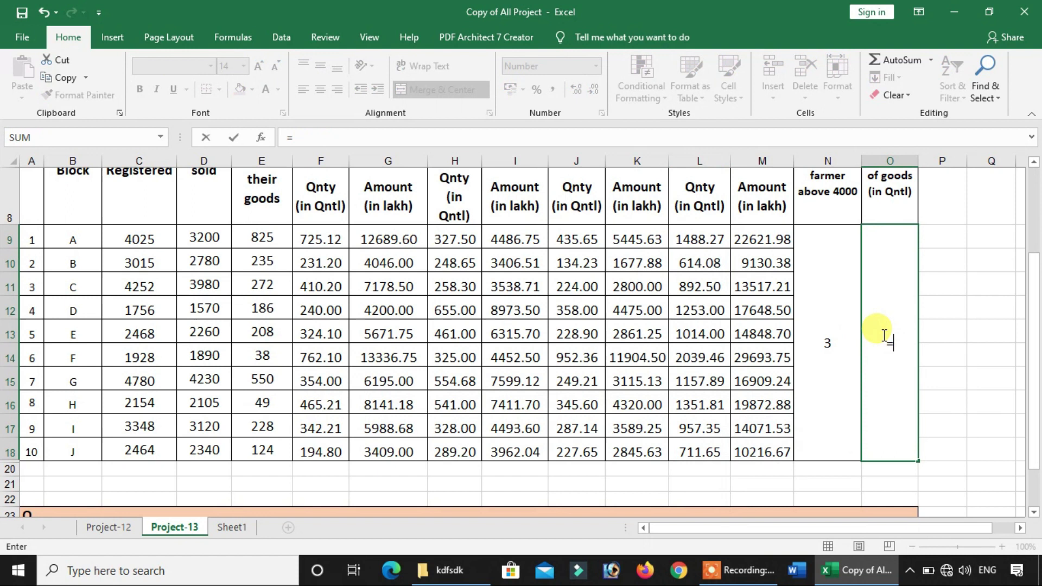
{"action": "type", "text": "max("}
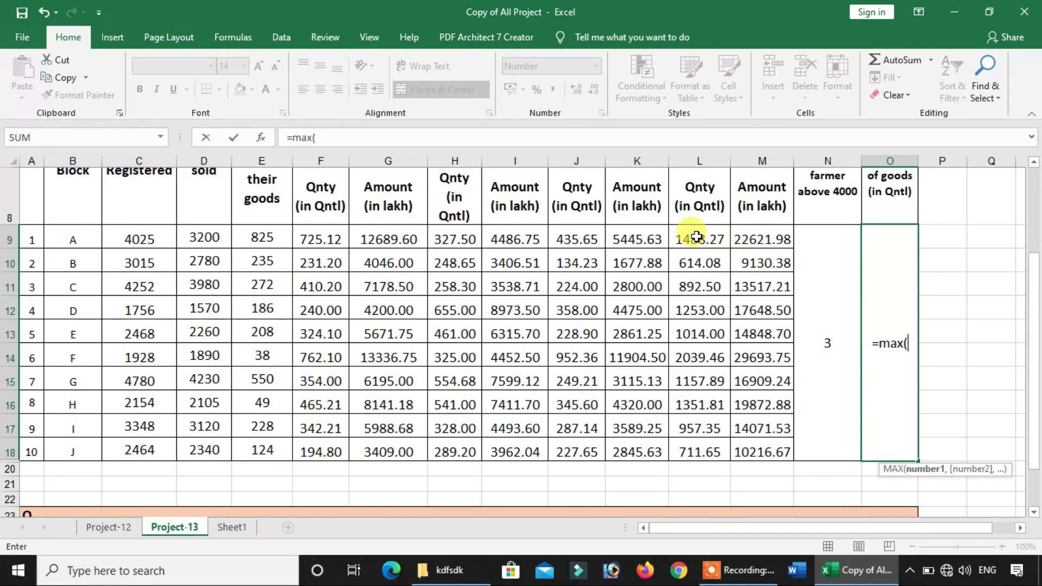
{"action": "left_click_drag", "start_coordinate": [692, 239], "coordinate": [695, 450]}
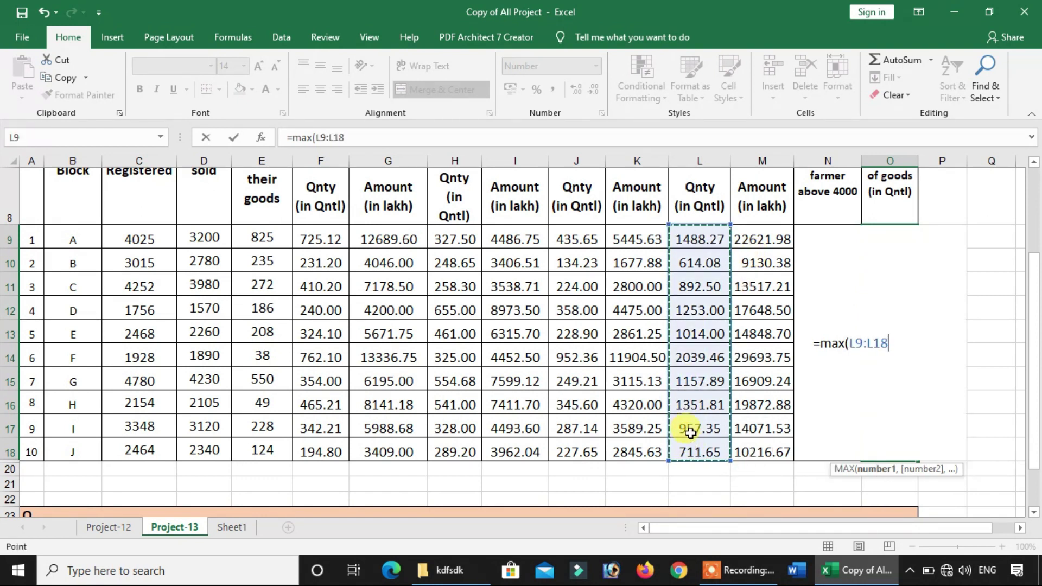
{"action": "key", "text": "Return"}
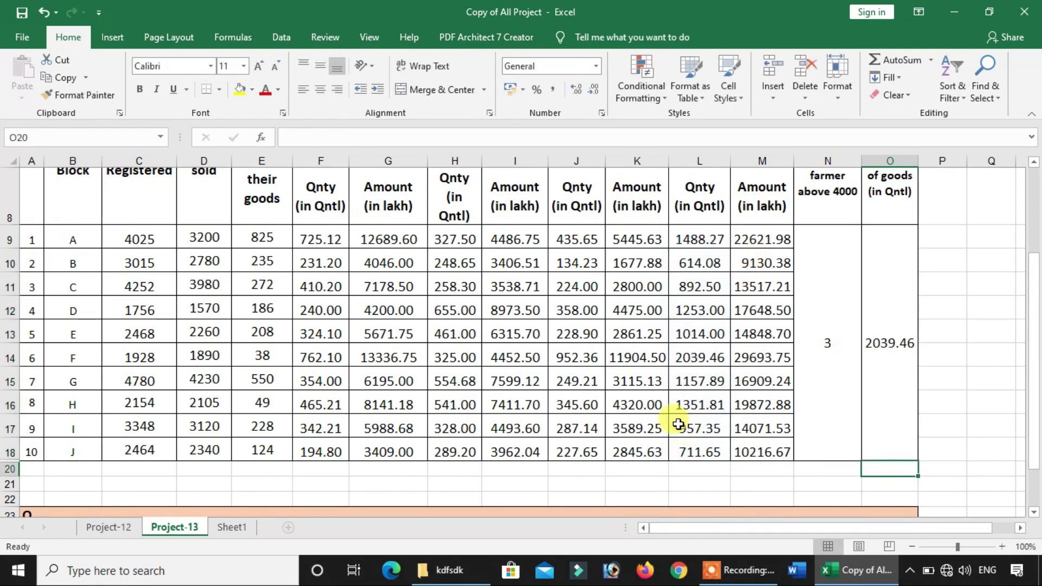
{"action": "left_click", "coordinate": [871, 372]}
{"action": "scroll", "coordinate": [876, 373], "scroll_direction": "up", "scroll_amount": 1}
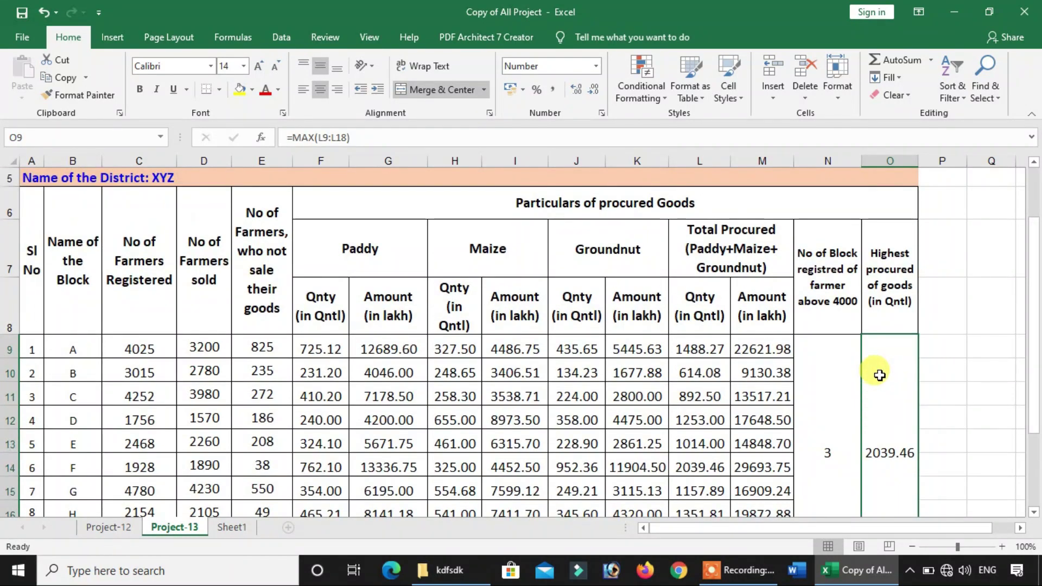
{"action": "scroll", "coordinate": [876, 369], "scroll_direction": "down", "scroll_amount": 1}
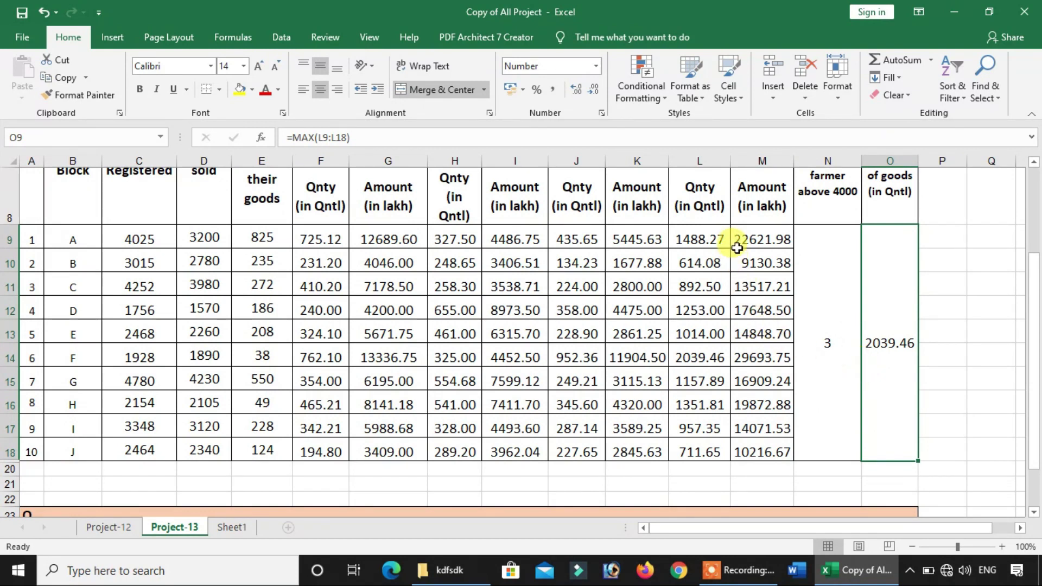
{"action": "left_click_drag", "start_coordinate": [708, 241], "coordinate": [701, 450]}
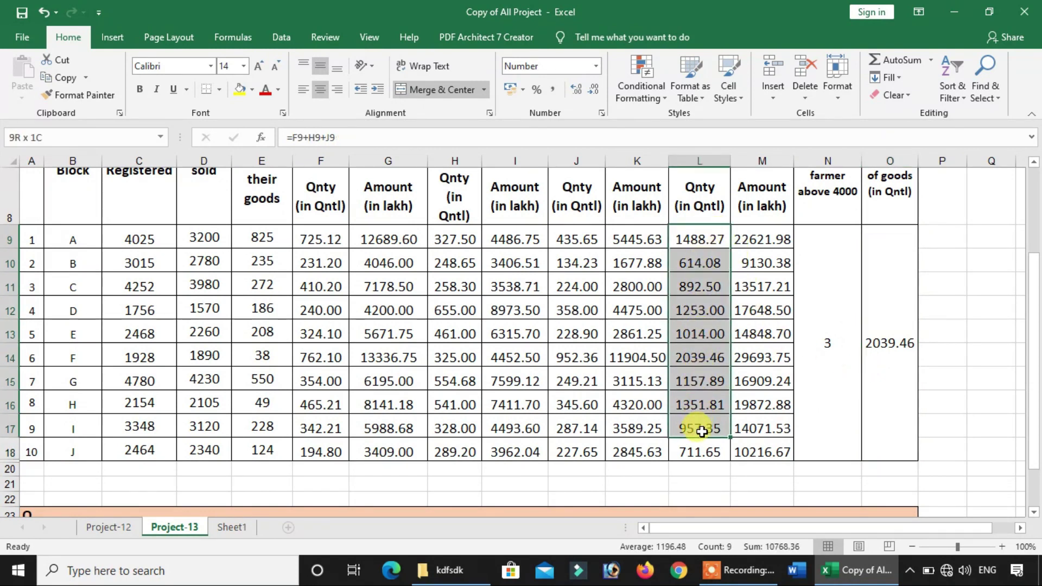
{"action": "left_click", "coordinate": [699, 358]}
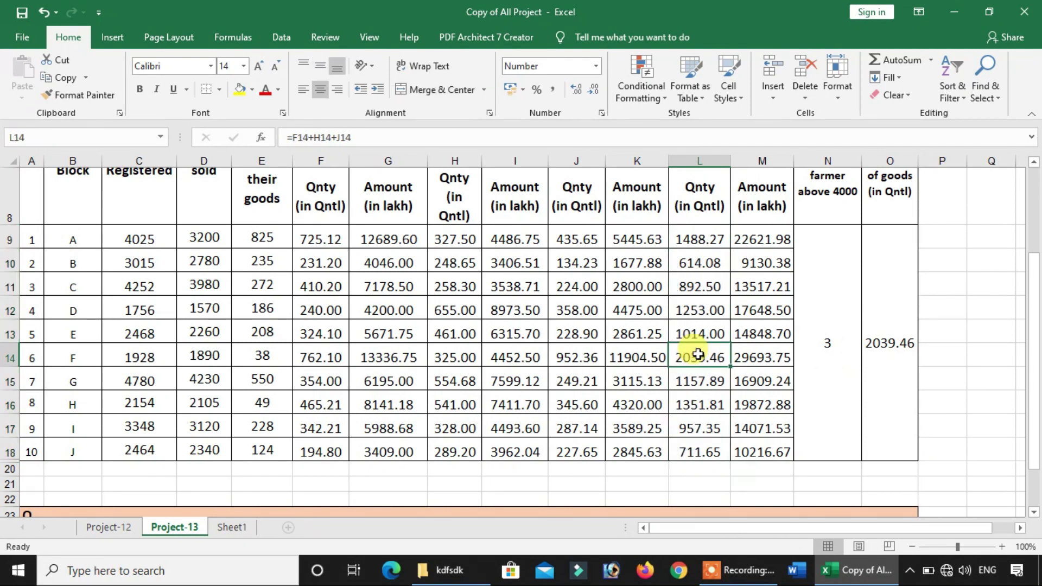
{"action": "left_click", "coordinate": [868, 344]}
{"action": "left_click", "coordinate": [816, 342]}
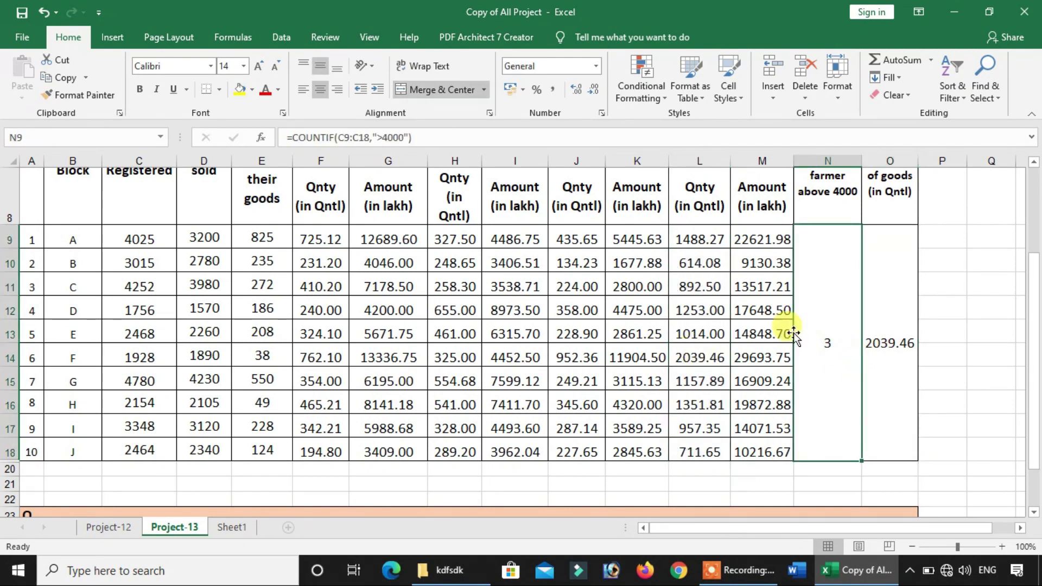
{"action": "scroll", "coordinate": [824, 414], "scroll_direction": "up", "scroll_amount": 1}
{"action": "scroll", "coordinate": [431, 354], "scroll_direction": "down", "scroll_amount": 3}
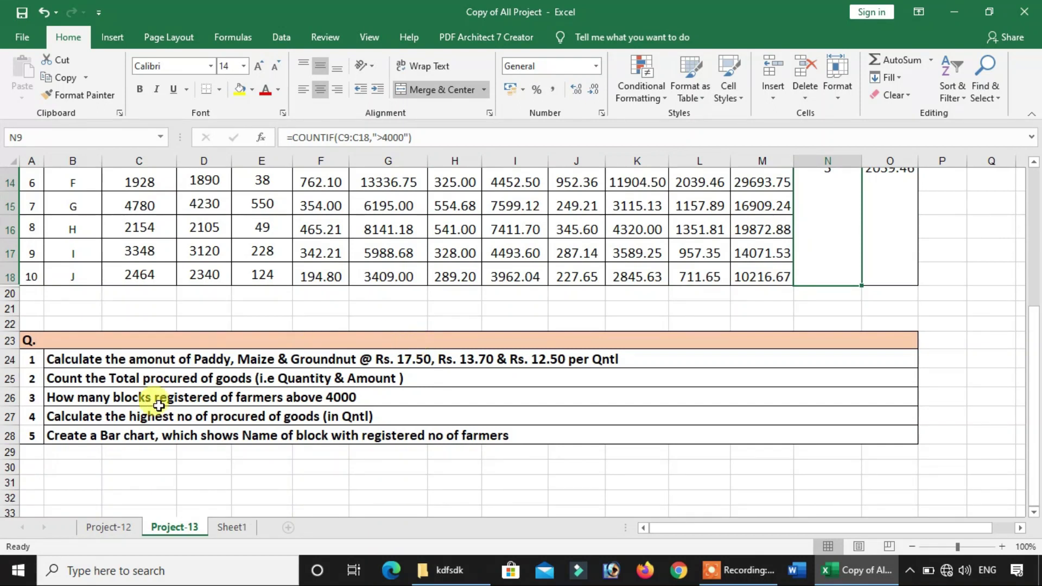
{"action": "left_click", "coordinate": [50, 436]}
{"action": "scroll", "coordinate": [467, 398], "scroll_direction": "up", "scroll_amount": 2}
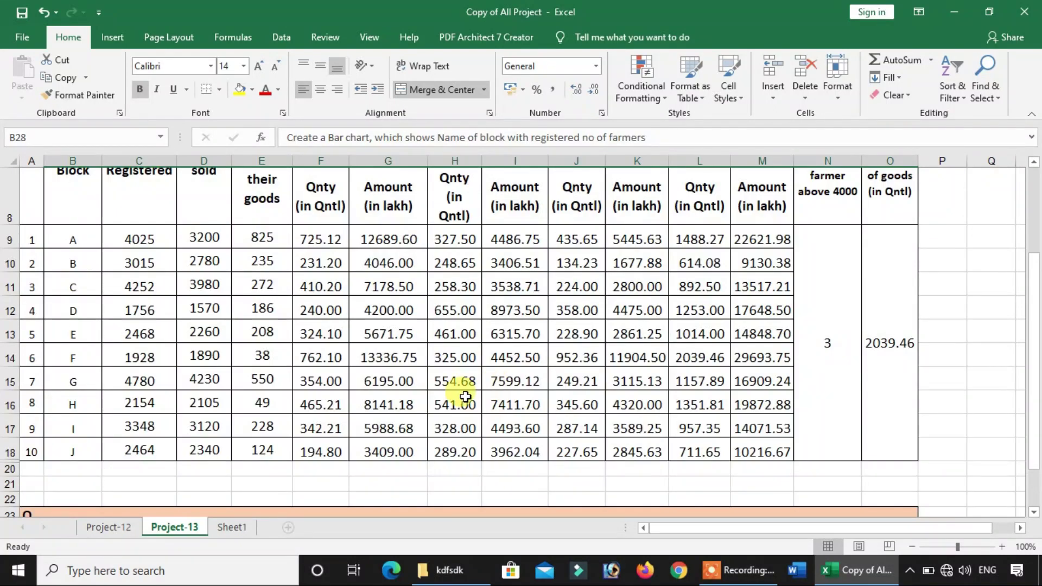
{"action": "scroll", "coordinate": [466, 397], "scroll_direction": "down", "scroll_amount": 2}
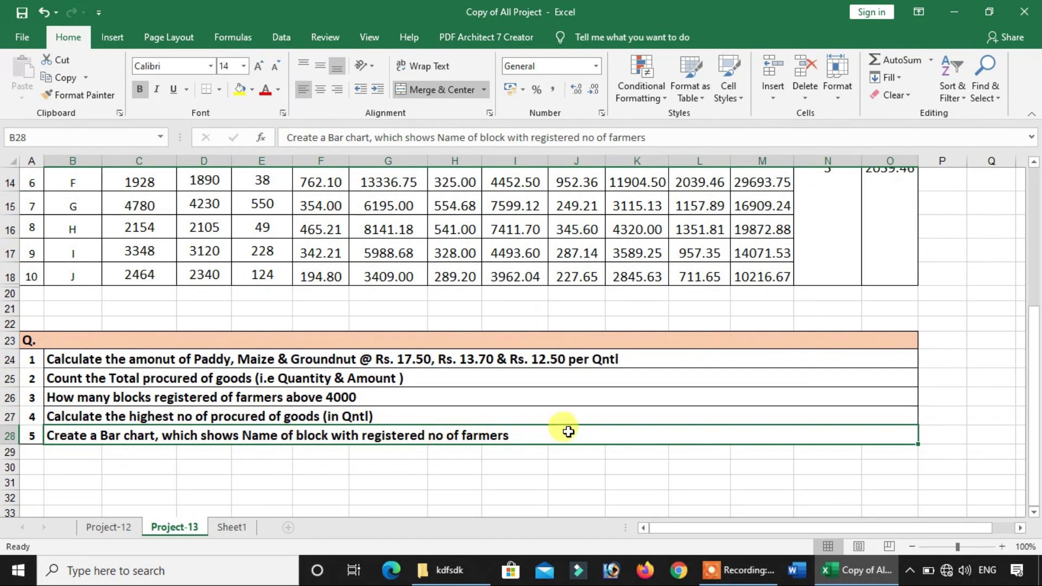
{"action": "scroll", "coordinate": [349, 302], "scroll_direction": "up", "scroll_amount": 3}
Reread the row 28 question asking for a bar chart of blocks against registered farmers
{"action": "scroll", "coordinate": [98, 334], "scroll_direction": "up", "scroll_amount": 1}
{"action": "left_click_drag", "start_coordinate": [87, 333], "coordinate": [116, 331]}
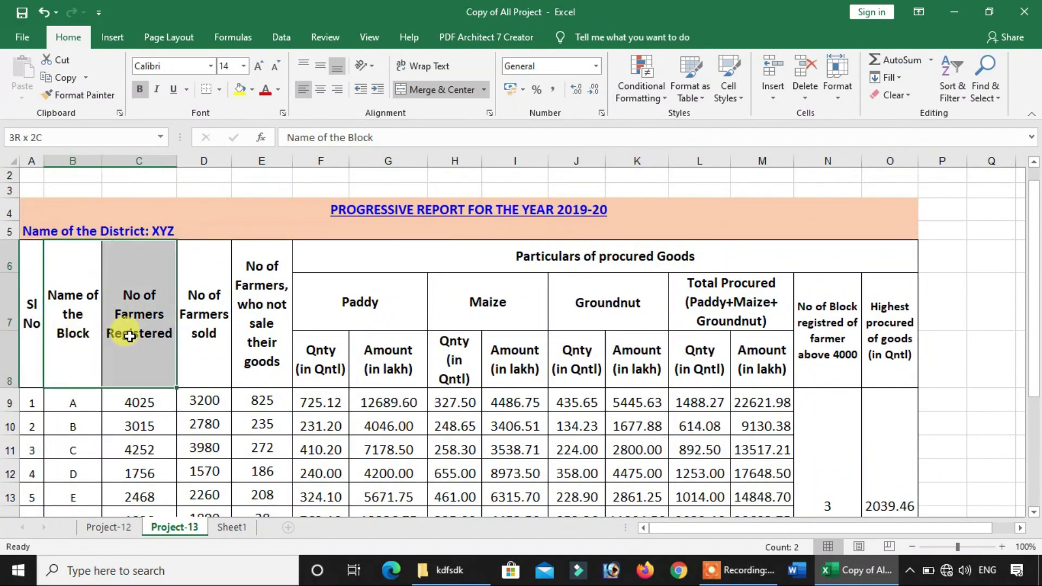
{"action": "scroll", "coordinate": [95, 348], "scroll_direction": "down", "scroll_amount": 1}
{"action": "scroll", "coordinate": [135, 378], "scroll_direction": "down", "scroll_amount": 1}
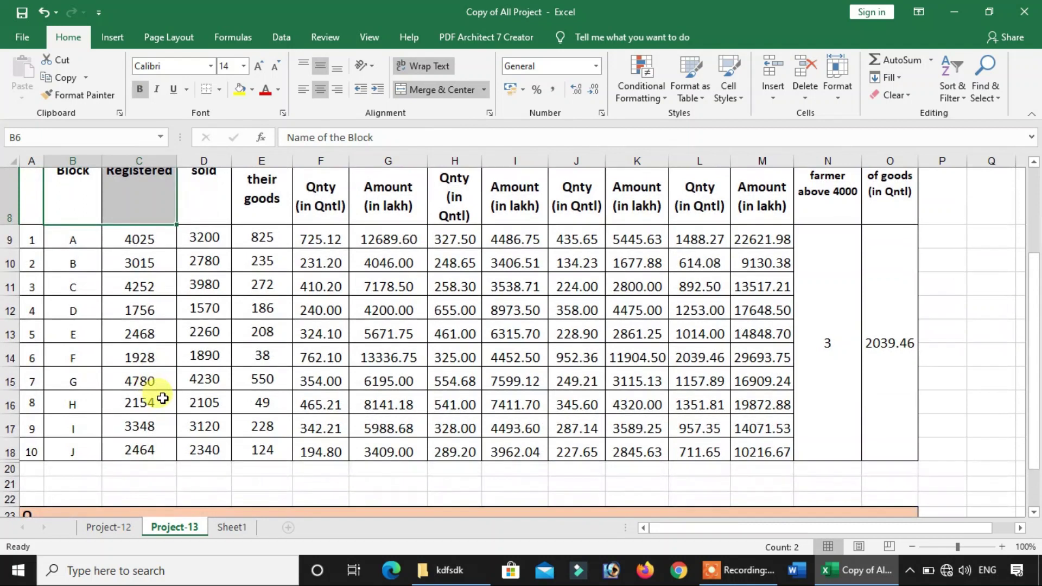
{"action": "scroll", "coordinate": [163, 396], "scroll_direction": "down", "scroll_amount": 2}
{"action": "scroll", "coordinate": [170, 396], "scroll_direction": "down", "scroll_amount": 1}
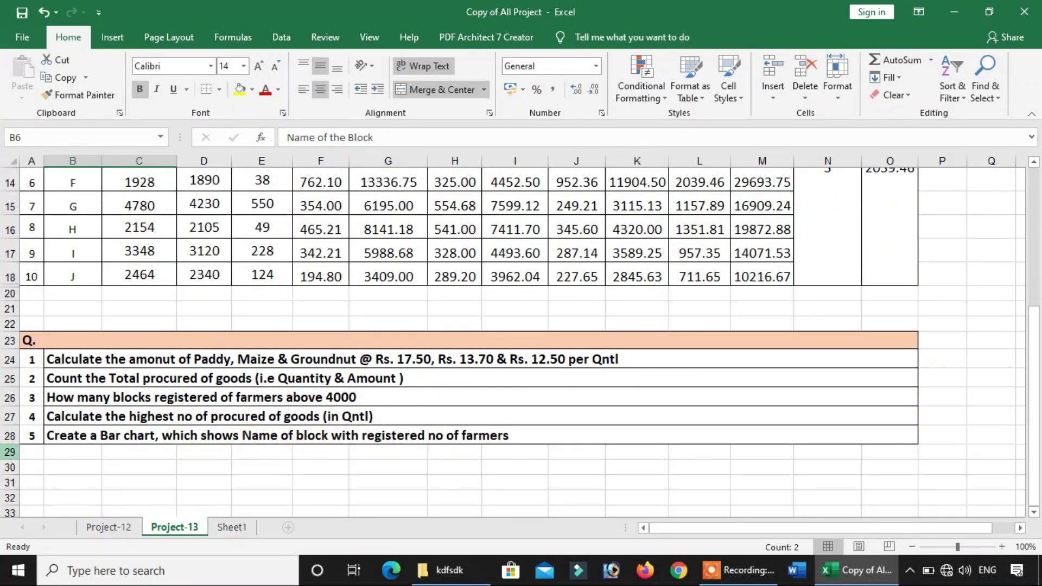
{"action": "left_click", "coordinate": [111, 439]}
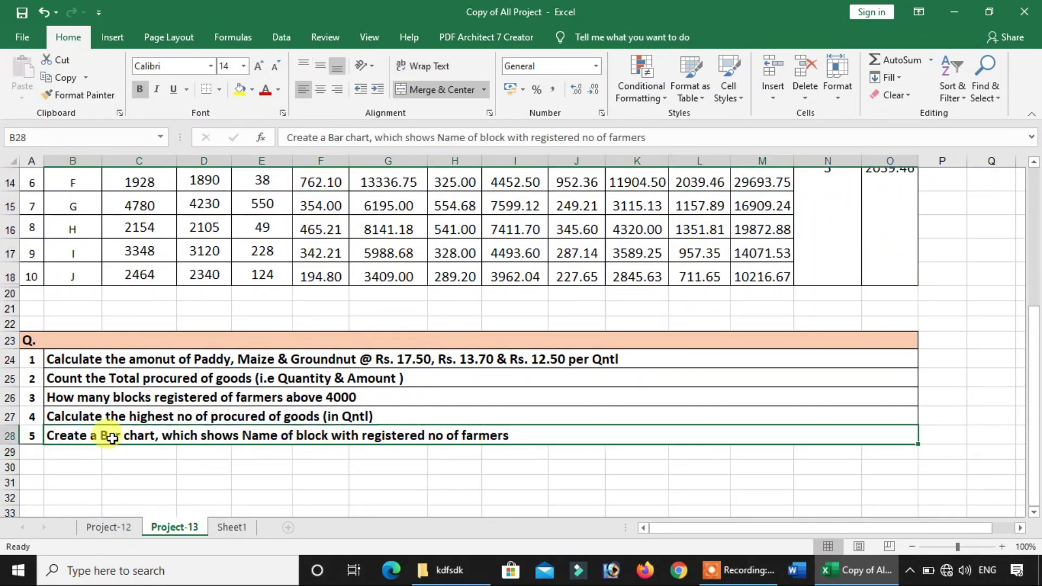
{"action": "scroll", "coordinate": [111, 434], "scroll_direction": "up", "scroll_amount": 3}
Select B6:C18 and show the Insert Column or Bar Chart type list
{"action": "mouse_move", "coordinate": [72, 329]}
{"action": "left_mouse_down"}
{"action": "mouse_move", "coordinate": [148, 467]}
{"action": "mouse_move", "coordinate": [148, 457]}
{"action": "left_mouse_up"}
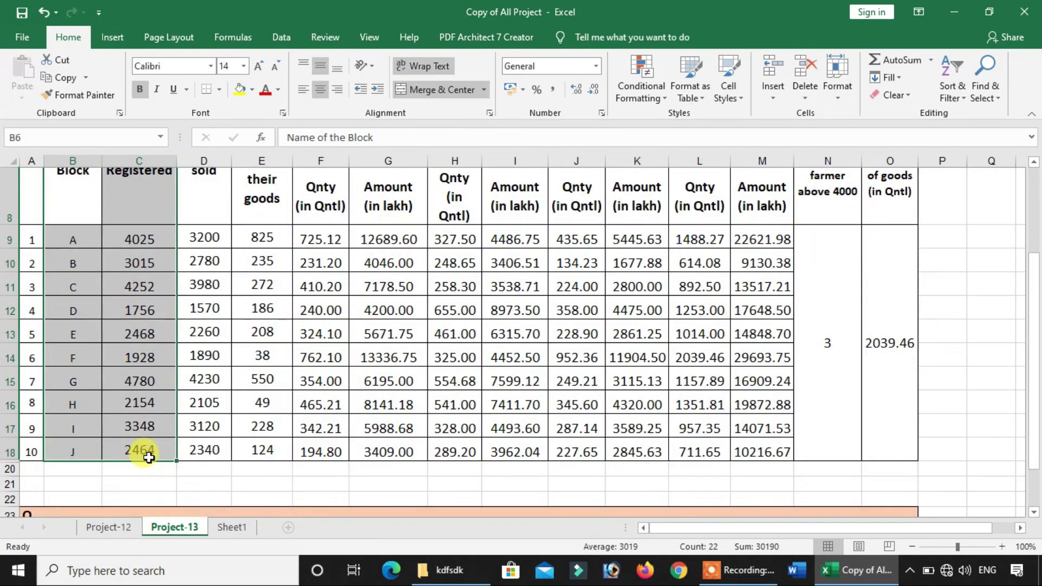
{"action": "scroll", "coordinate": [149, 458], "scroll_direction": "up", "scroll_amount": 1}
{"action": "left_click", "coordinate": [124, 36]}
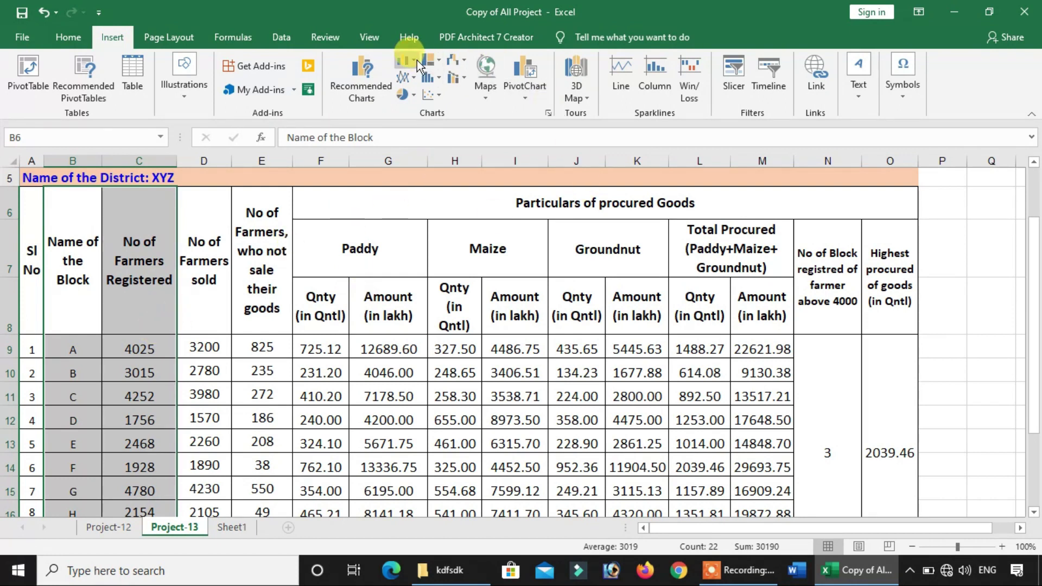
{"action": "left_click", "coordinate": [415, 61]}
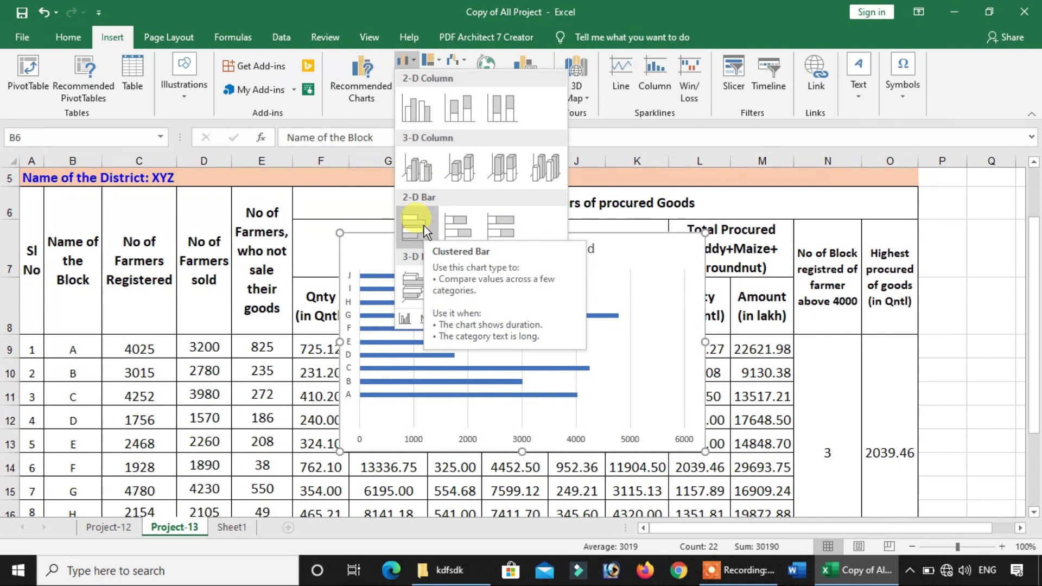
Insert a 2-D clustered bar chart of farmers registered for blocks A–J
{"action": "left_click", "coordinate": [418, 226]}
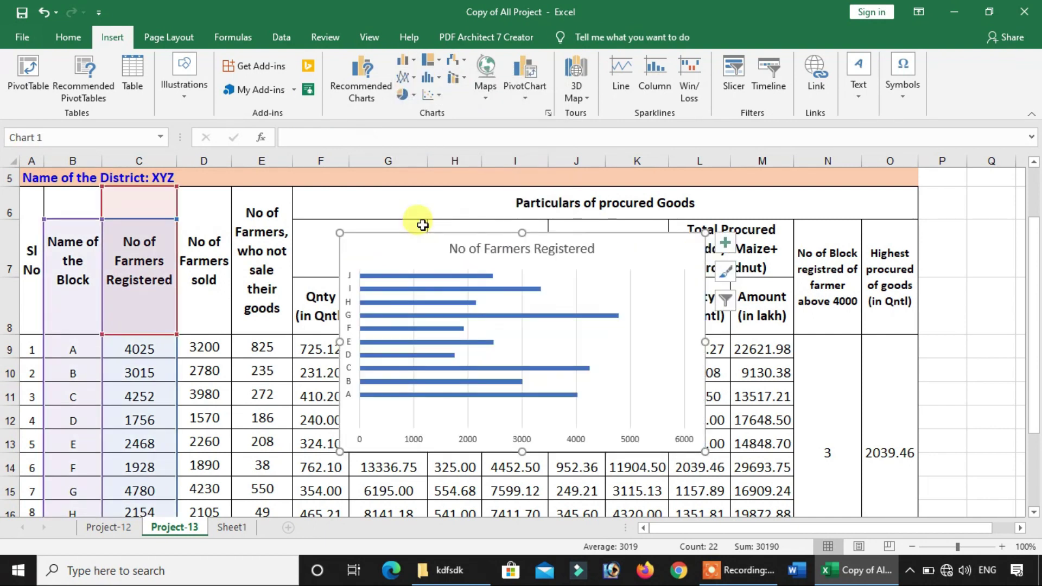
{"action": "scroll", "coordinate": [422, 226], "scroll_direction": "down", "scroll_amount": 2}
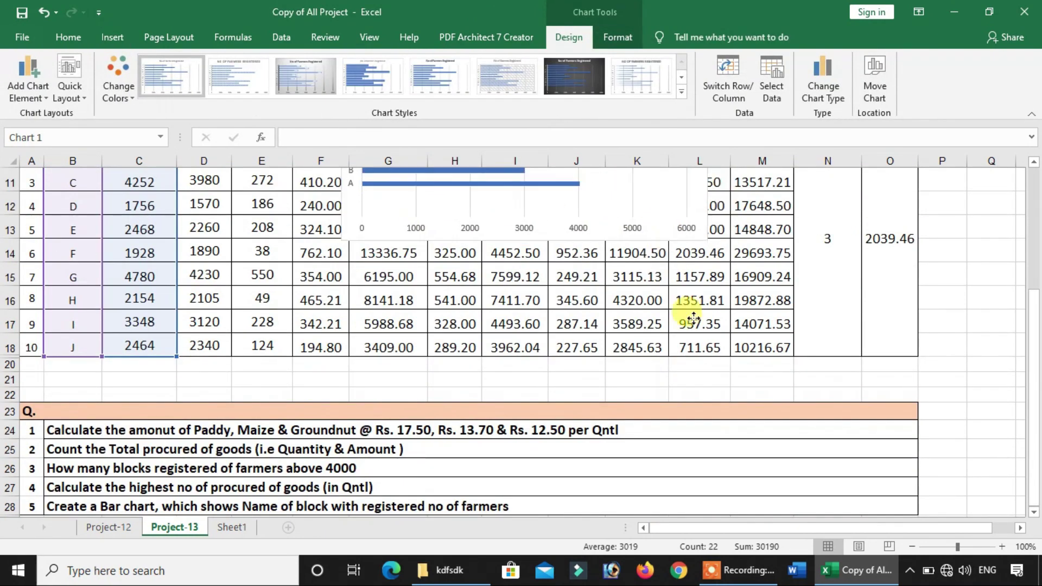
{"action": "scroll", "coordinate": [754, 433], "scroll_direction": "down", "scroll_amount": 2}
{"action": "scroll", "coordinate": [717, 354], "scroll_direction": "up", "scroll_amount": 3}
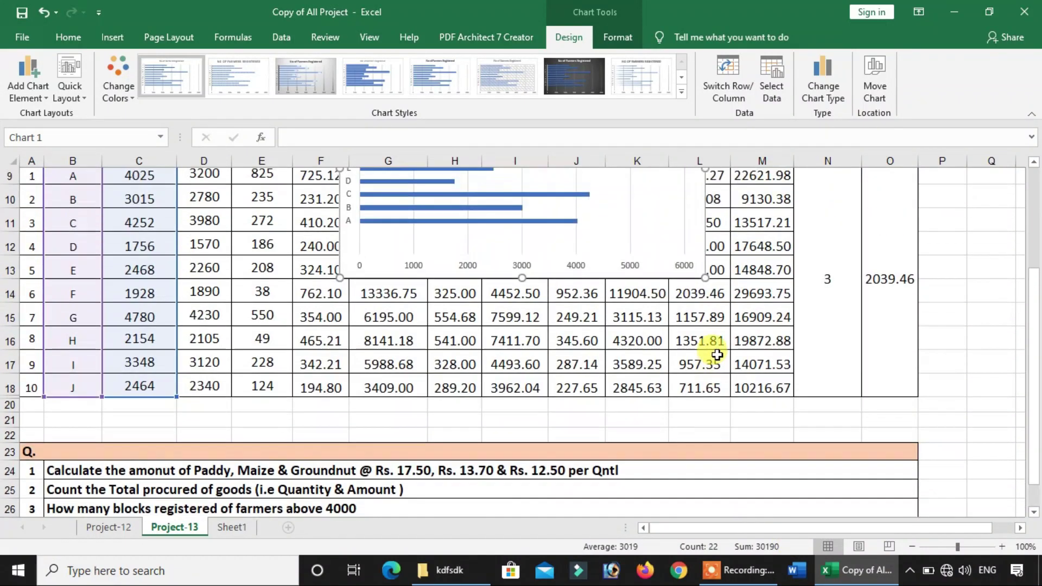
{"action": "scroll", "coordinate": [717, 354], "scroll_direction": "up", "scroll_amount": 3}
Move the No of Farmers Registered chart down beside the question list
{"action": "mouse_move", "coordinate": [699, 363]}
{"action": "left_mouse_down"}
{"action": "mouse_move", "coordinate": [1024, 380]}
{"action": "mouse_move", "coordinate": [709, 360]}
{"action": "mouse_move", "coordinate": [559, 194]}
{"action": "mouse_move", "coordinate": [632, 477]}
{"action": "left_mouse_up"}
{"action": "scroll", "coordinate": [683, 434], "scroll_direction": "down", "scroll_amount": 2}
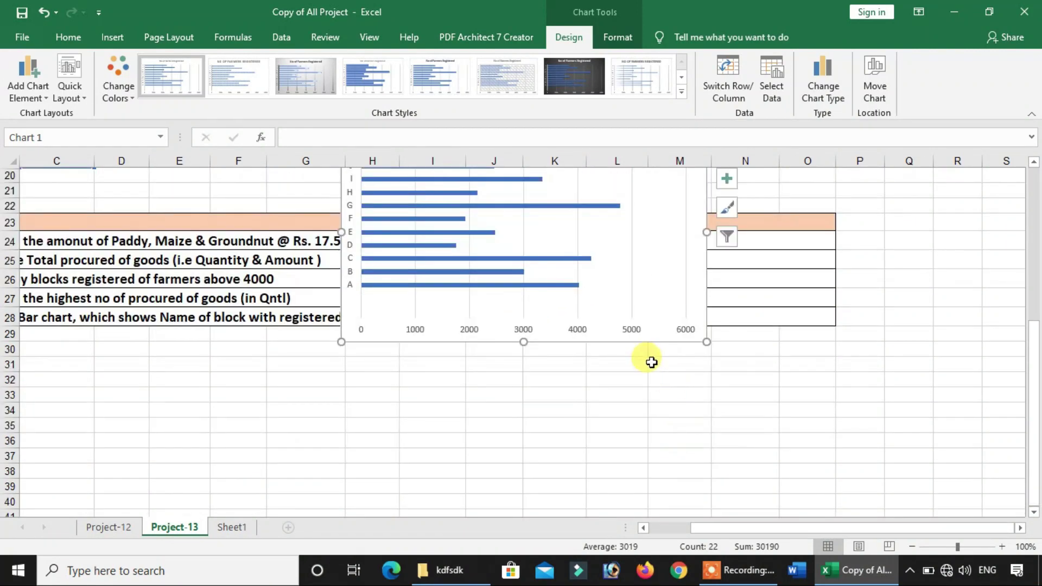
{"action": "left_click_drag", "start_coordinate": [649, 343], "coordinate": [871, 404]}
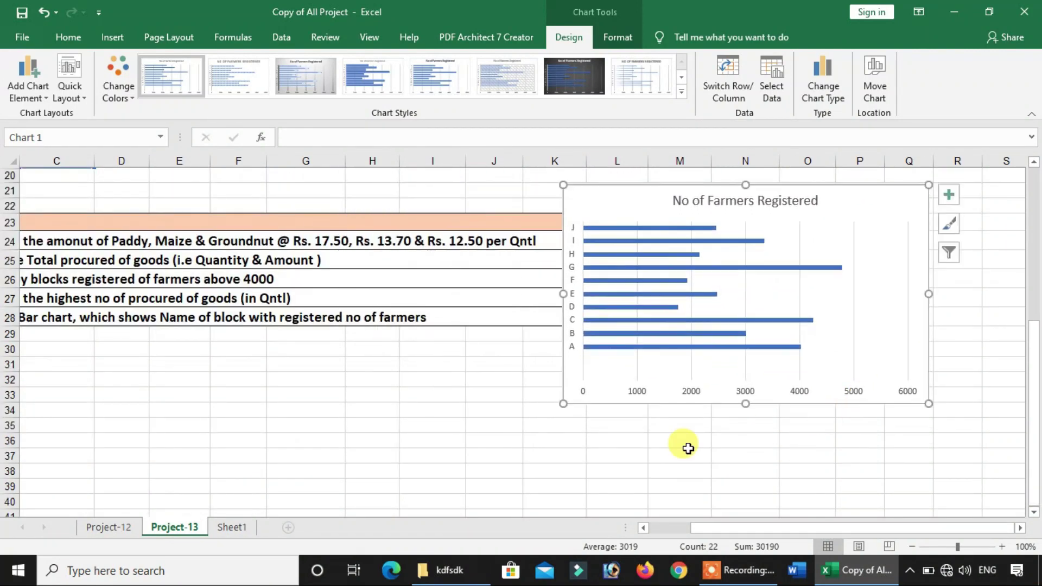
{"action": "left_click", "coordinate": [502, 437]}
Fine-tune the chart's position next to the questions and leave it deselected
{"action": "left_click", "coordinate": [685, 368]}
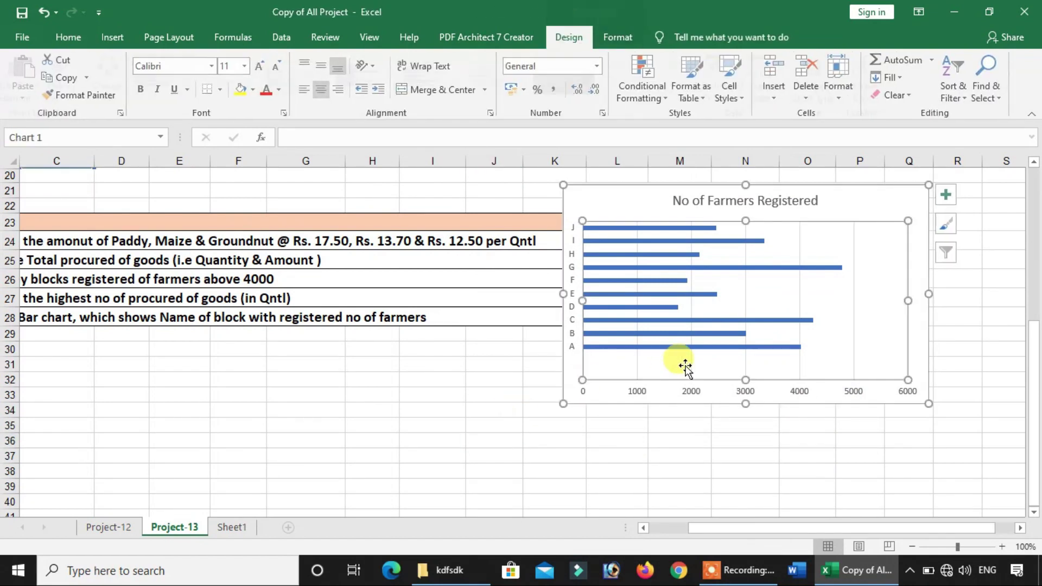
{"action": "scroll", "coordinate": [323, 377], "scroll_direction": "up", "scroll_amount": 2}
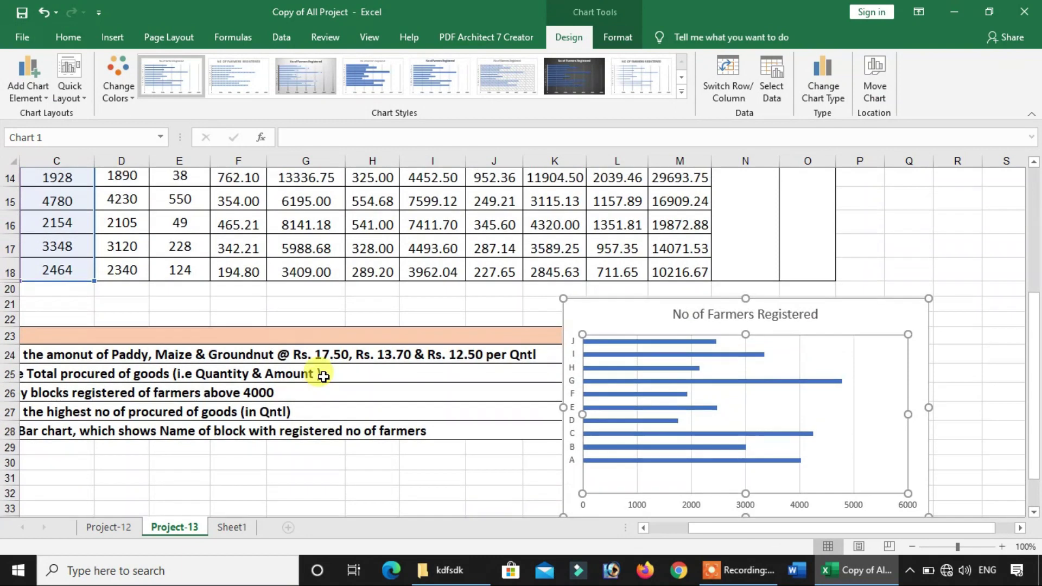
{"action": "scroll", "coordinate": [325, 391], "scroll_direction": "up", "scroll_amount": 1}
{"action": "scroll", "coordinate": [326, 383], "scroll_direction": "up", "scroll_amount": 1}
{"action": "scroll", "coordinate": [111, 418], "scroll_direction": "up", "scroll_amount": 1}
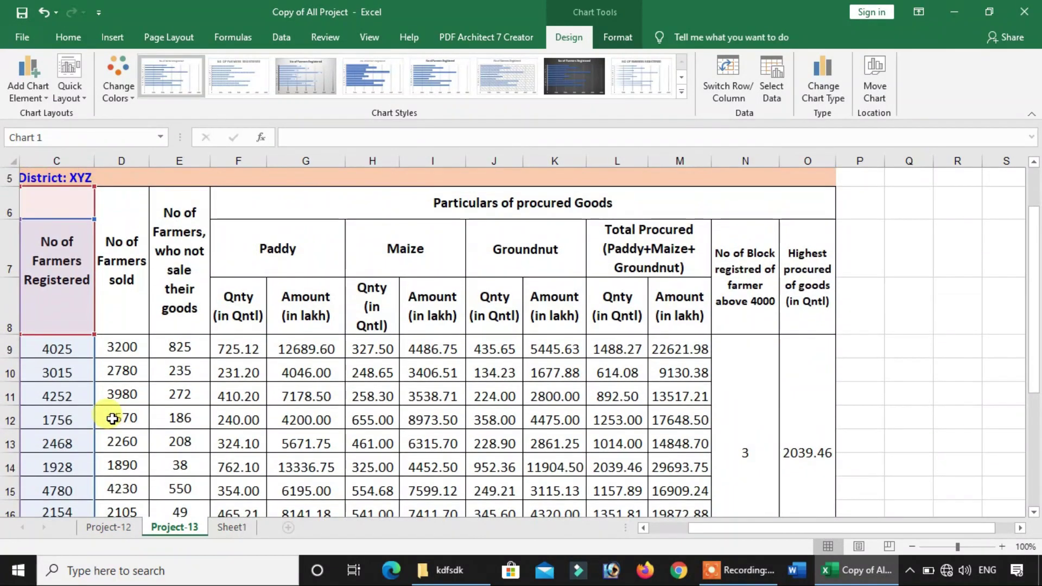
{"action": "scroll", "coordinate": [112, 416], "scroll_direction": "up", "scroll_amount": 1}
{"action": "left_click_drag", "start_coordinate": [753, 529], "coordinate": [697, 527]}
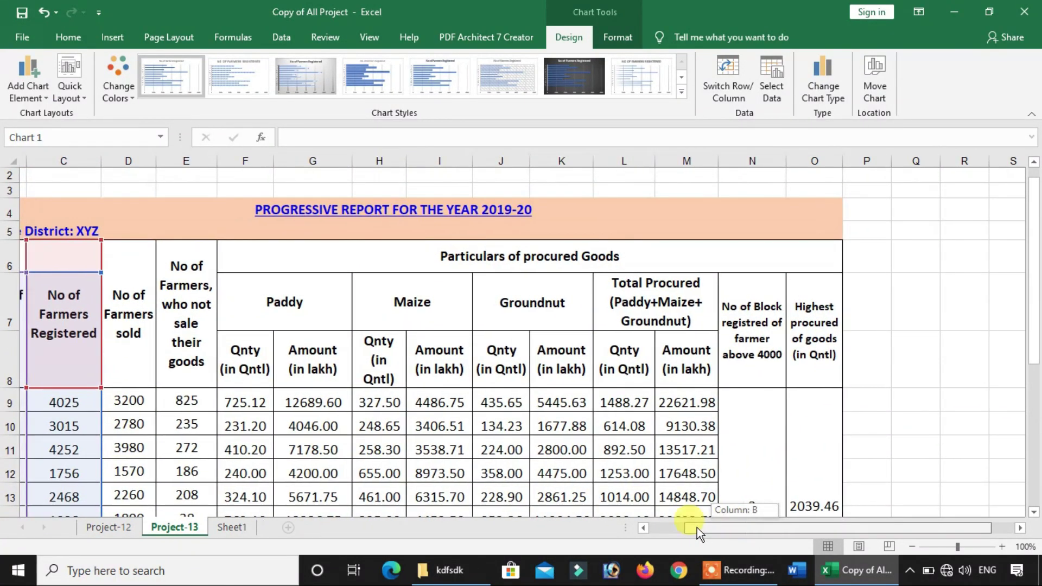
{"action": "scroll", "coordinate": [726, 431], "scroll_direction": "down", "scroll_amount": 2}
{"action": "scroll", "coordinate": [780, 465], "scroll_direction": "down", "scroll_amount": 2}
{"action": "left_click", "coordinate": [541, 467]}
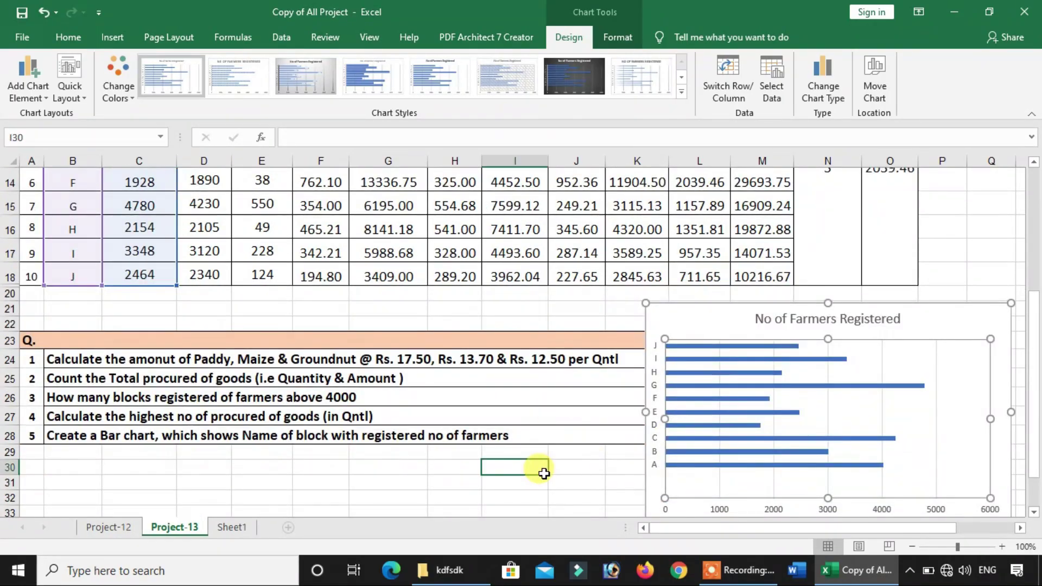